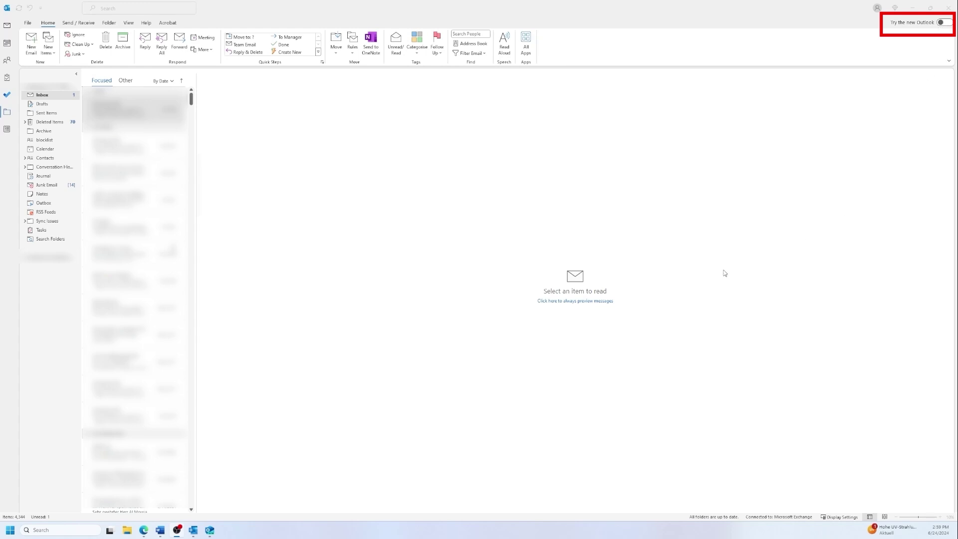
Open the Windows Start menu to launch the new Outlook app
click(11, 529)
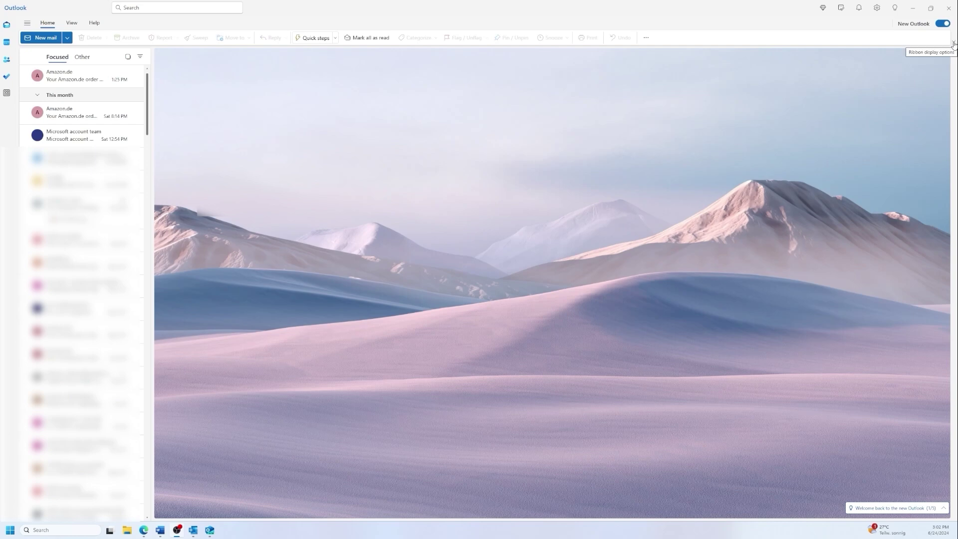
Switch Outlook to the Classic ribbon and check the View tab's Ribbon layout dropdown
click(953, 44)
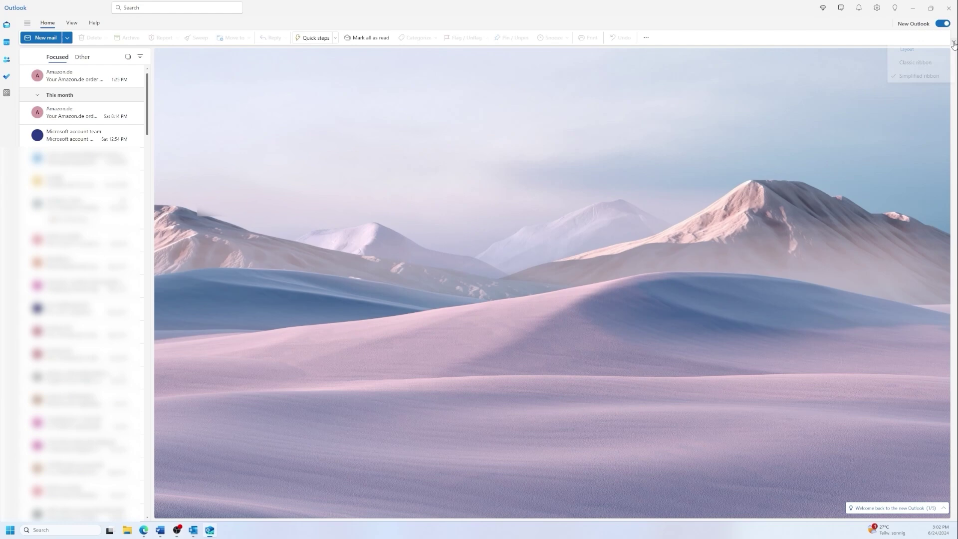
click(925, 69)
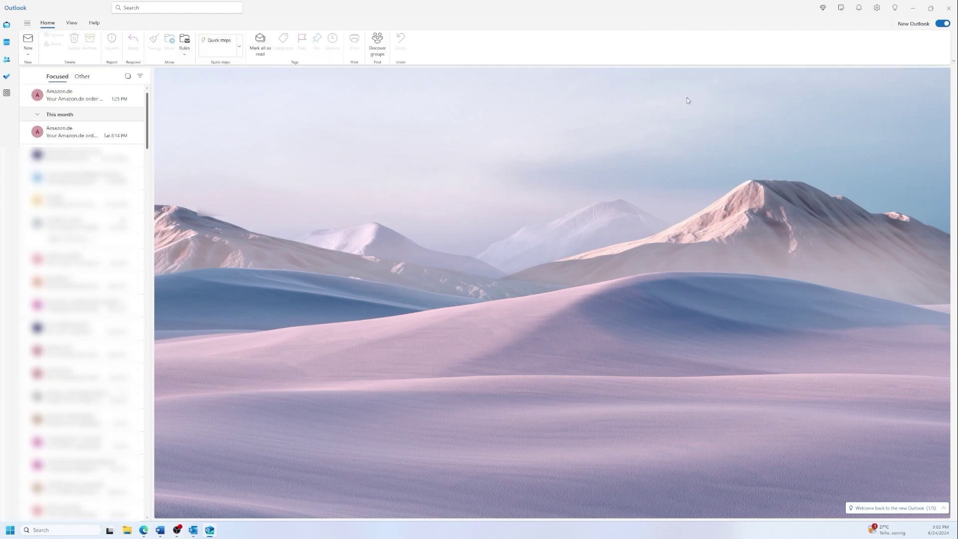
click(72, 24)
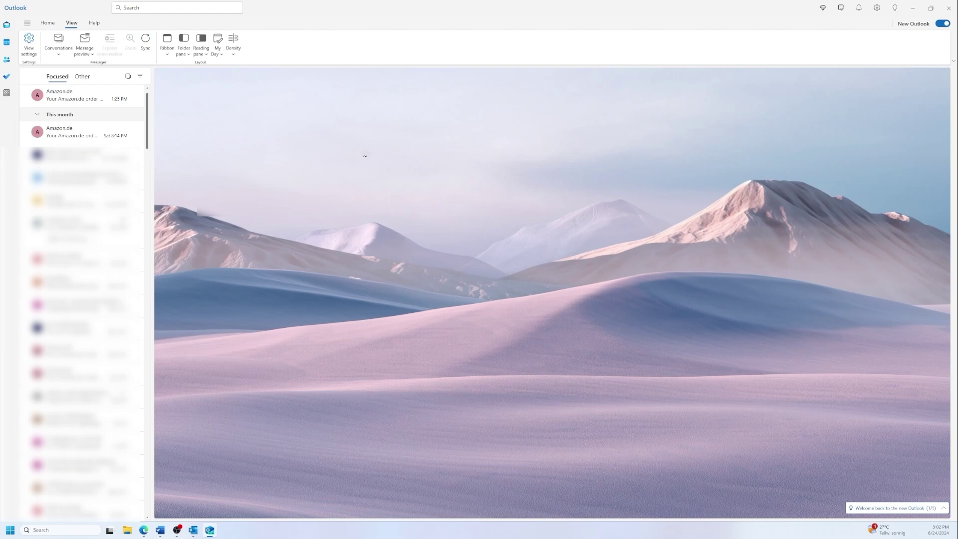
click(168, 56)
click(876, 13)
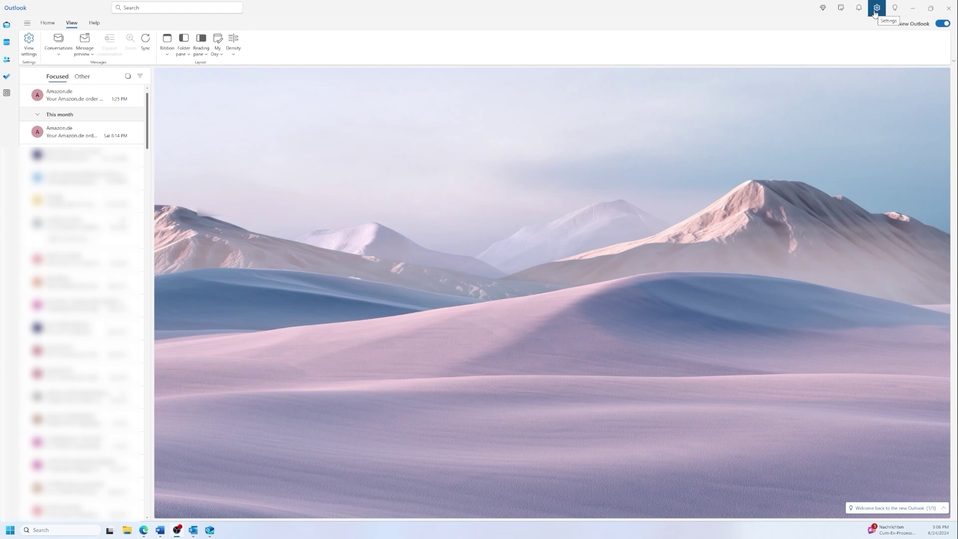
click(876, 12)
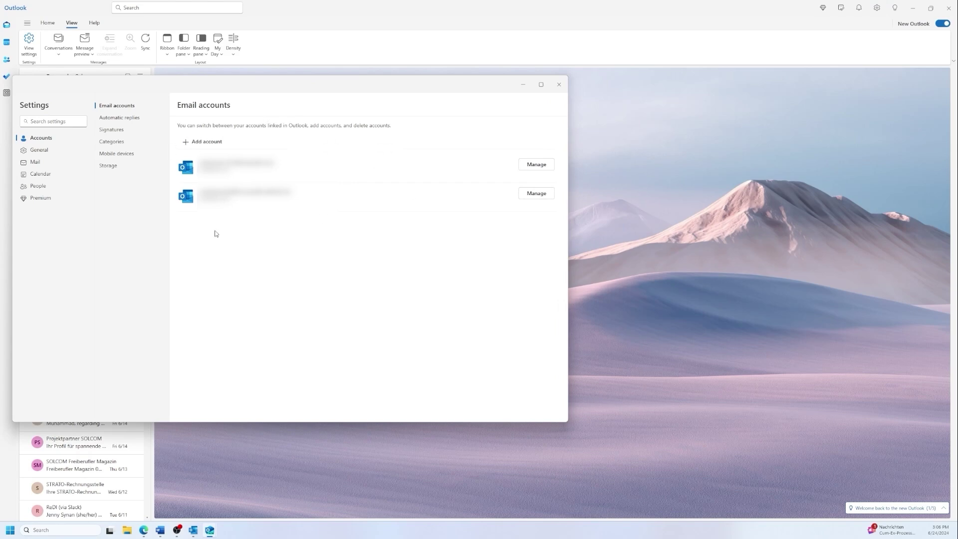
click(120, 119)
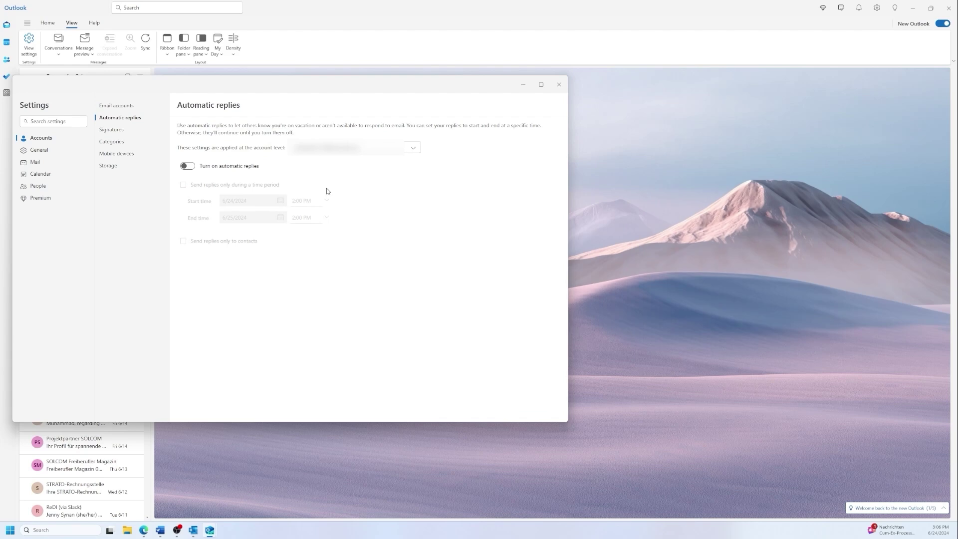
click(188, 168)
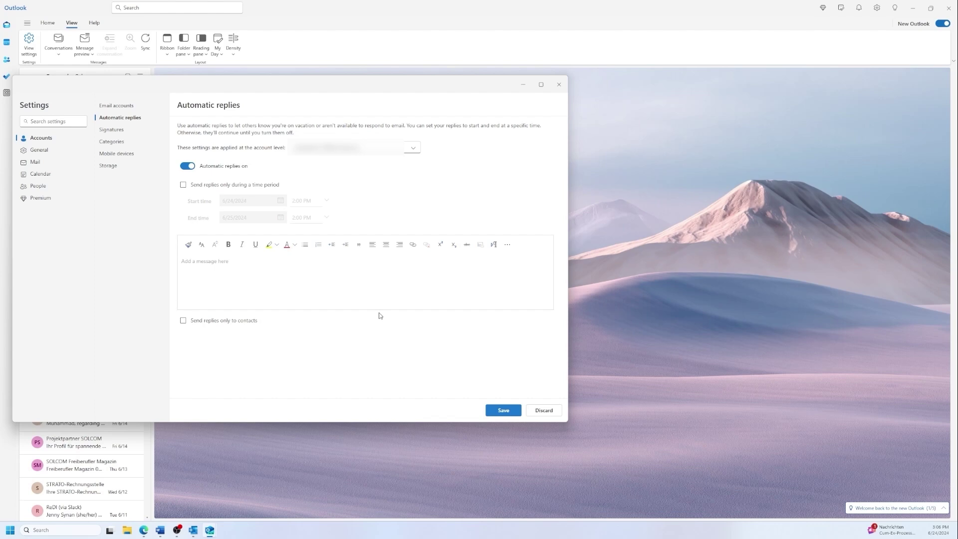
click(542, 412)
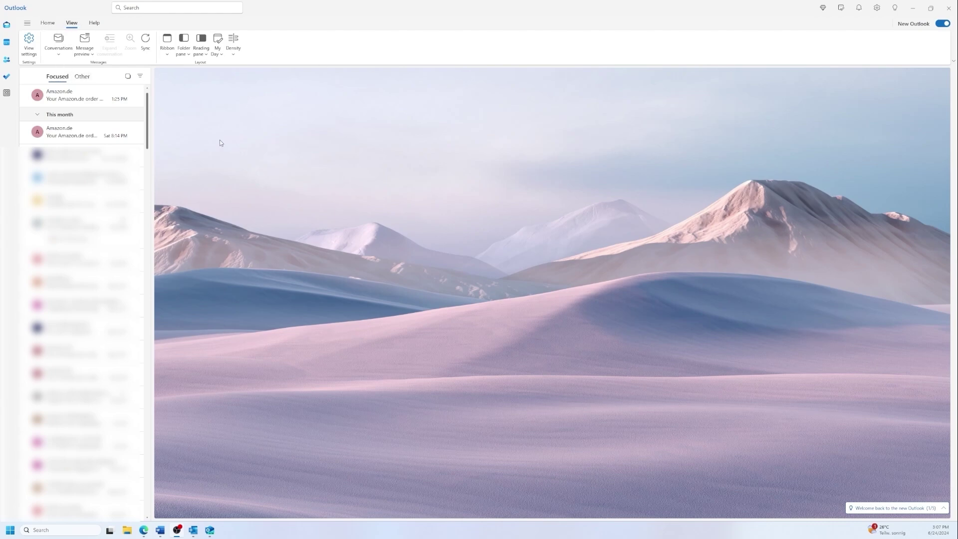
click(29, 44)
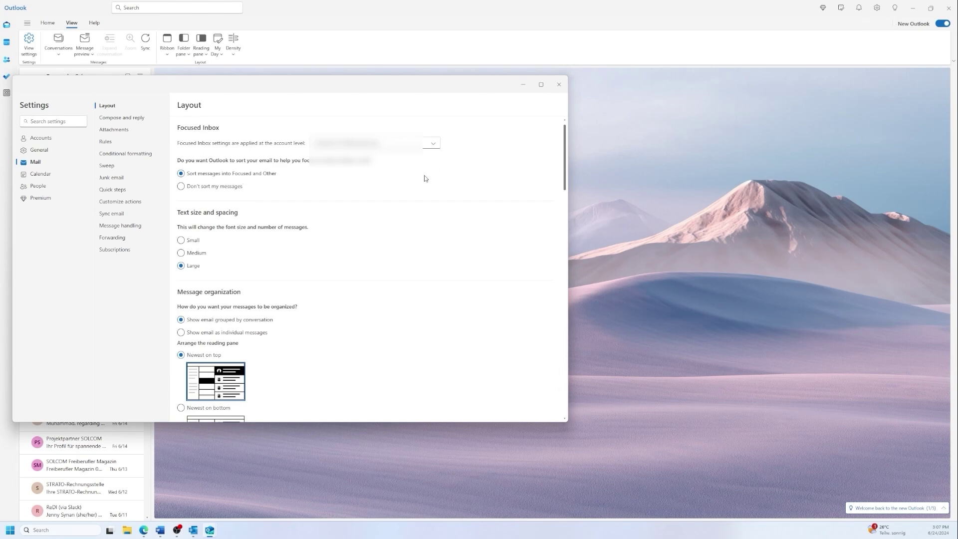
click(437, 145)
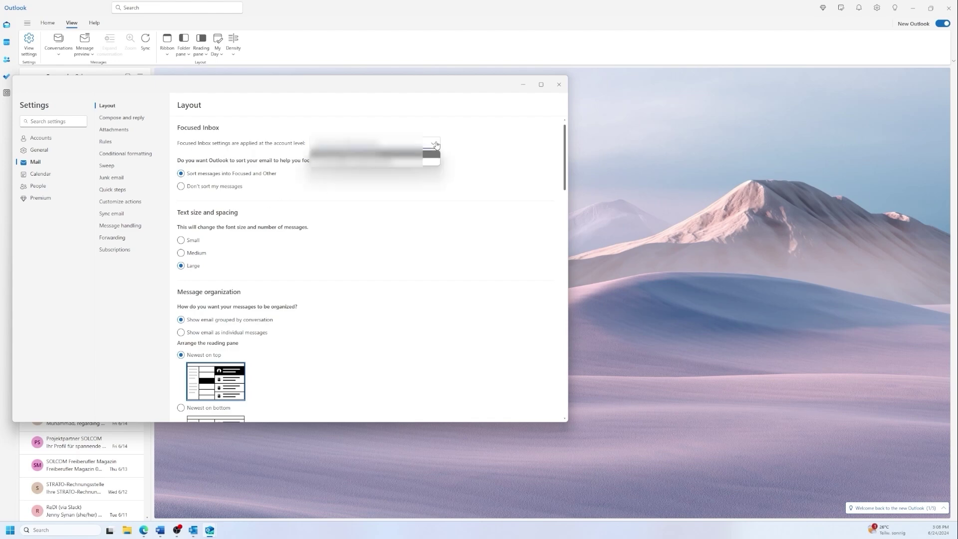
click(492, 154)
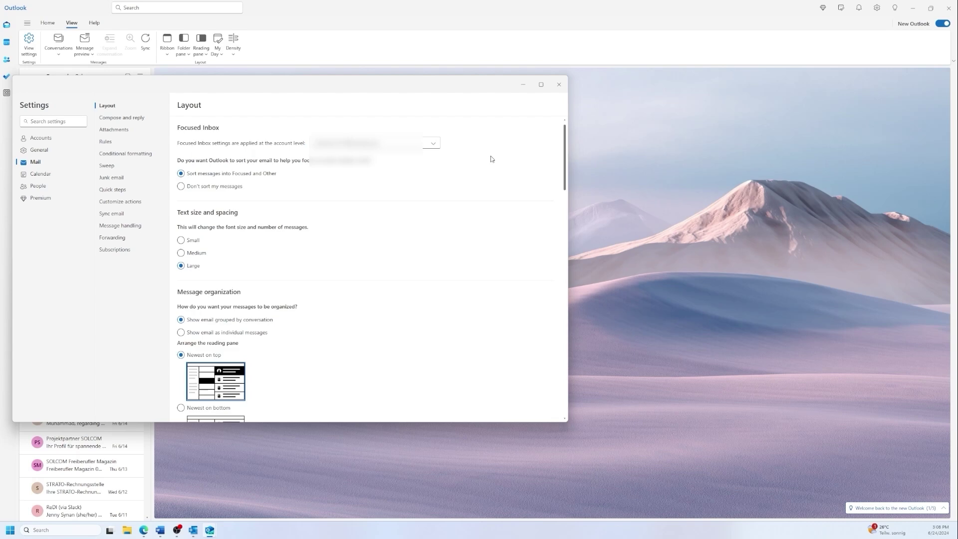
scroll(358, 200, down, 2)
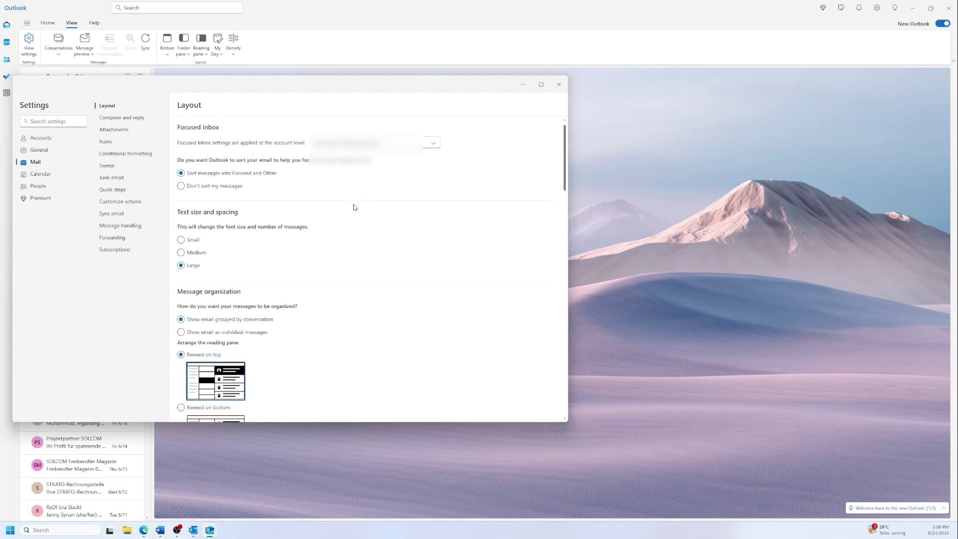
scroll(354, 207, down, 2)
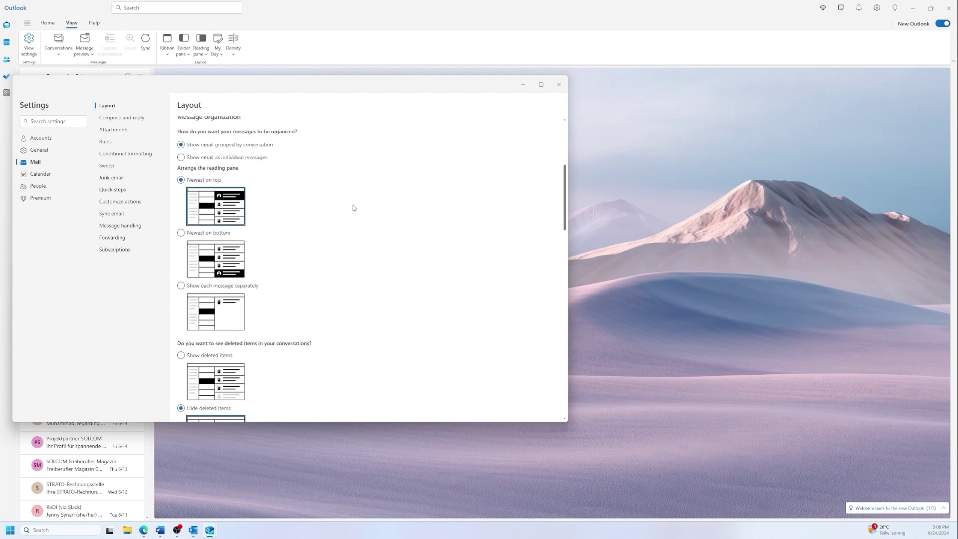
scroll(353, 207, down, 4)
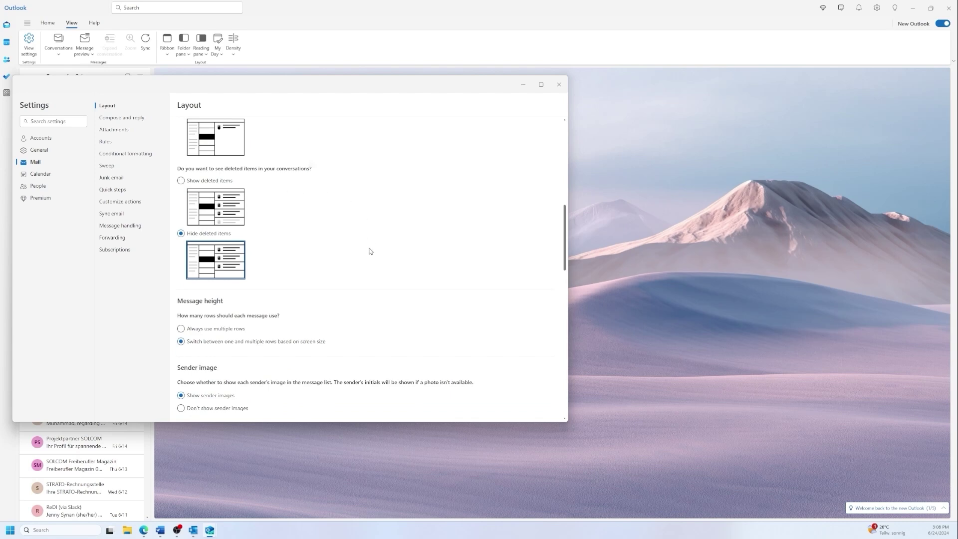
scroll(312, 242, down, 2)
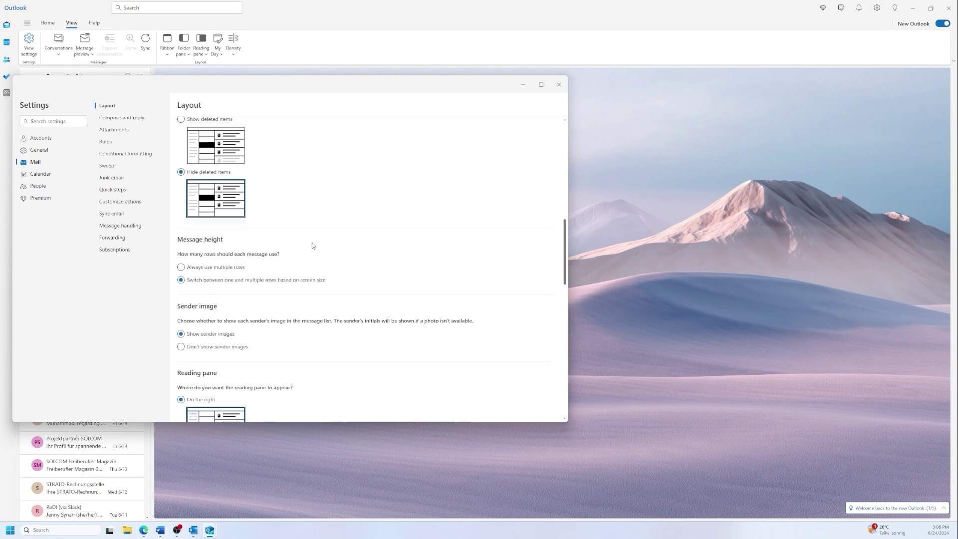
scroll(312, 246, down, 4)
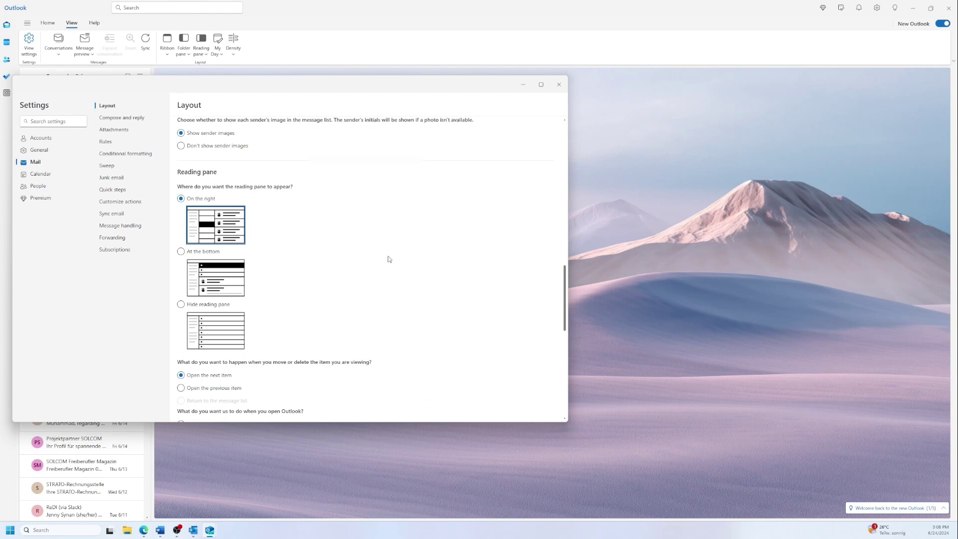
scroll(387, 260, down, 6)
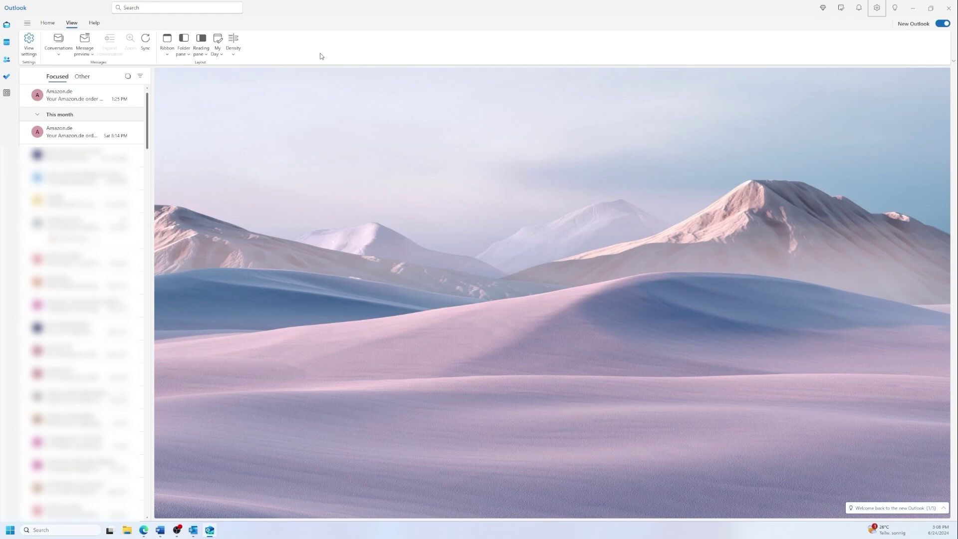
Check the Conversations options, then turn Message preview text on and back off
click(59, 58)
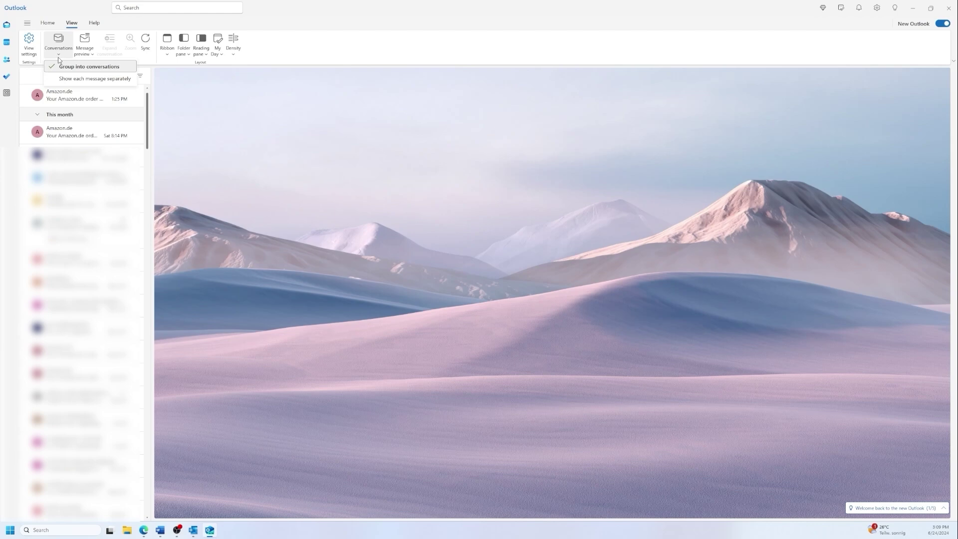
click(85, 59)
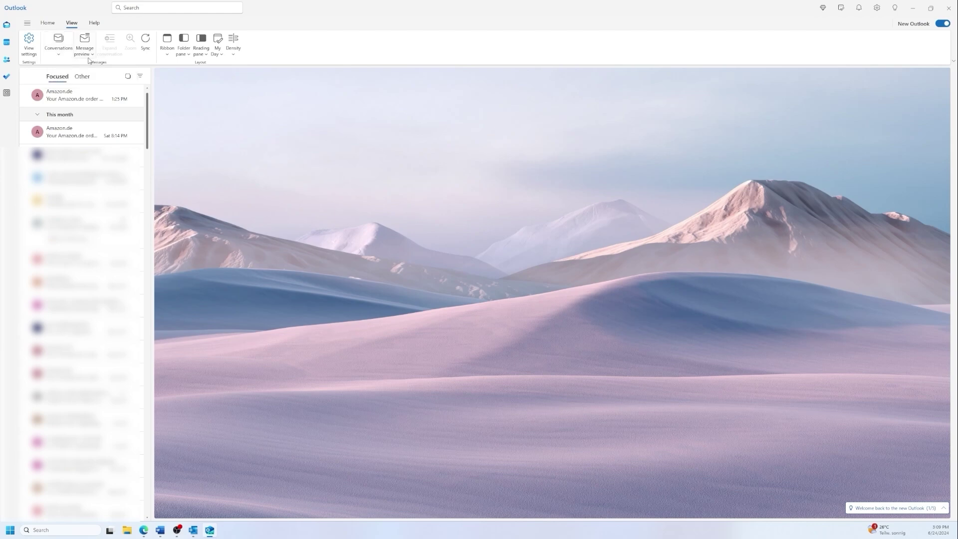
click(85, 58)
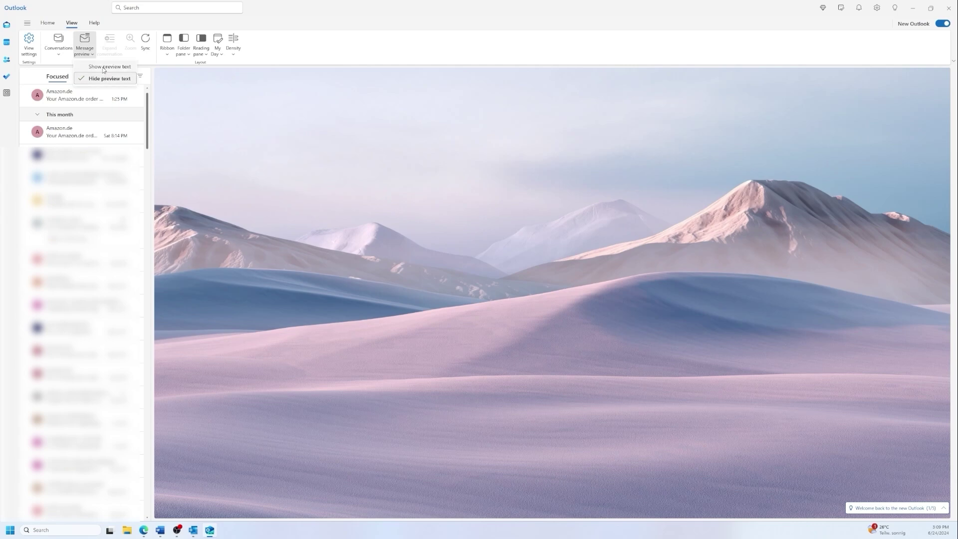
click(104, 68)
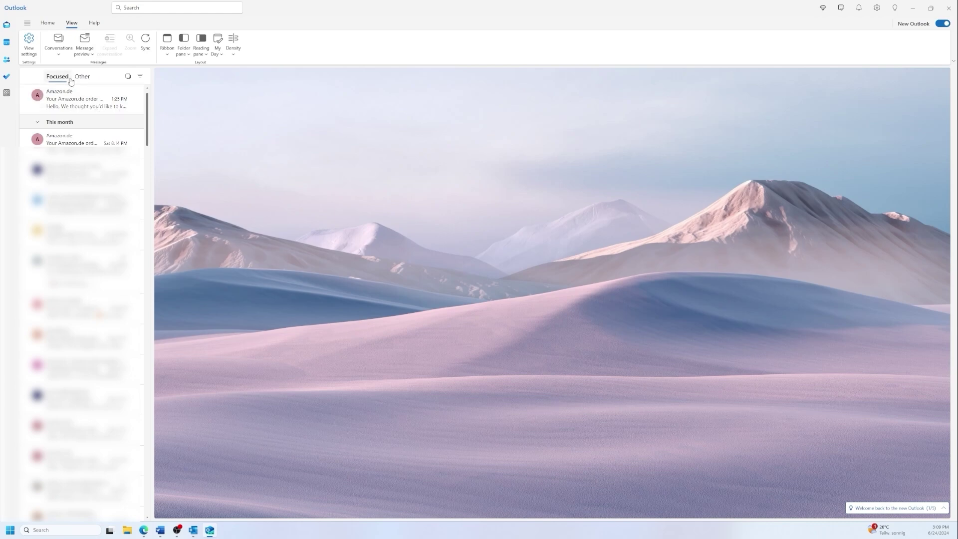
click(83, 59)
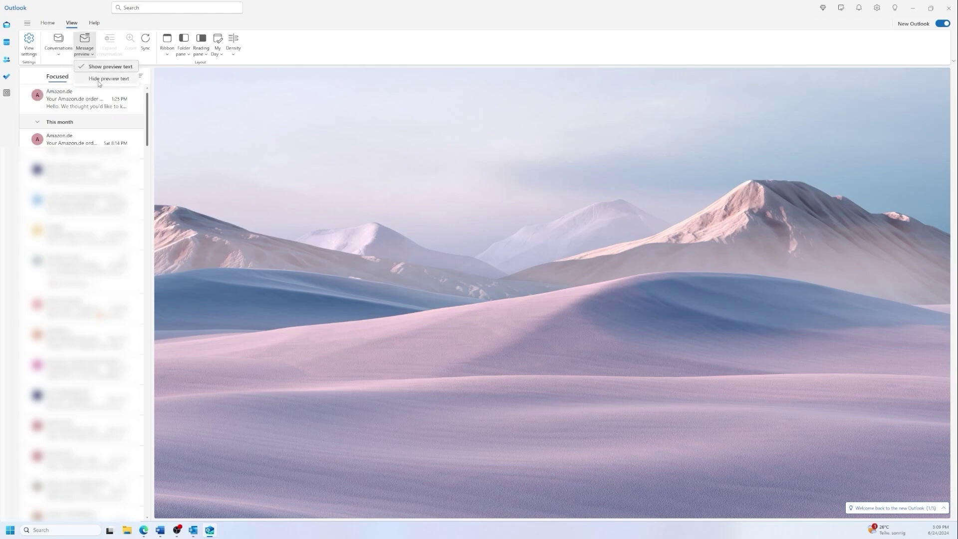
click(98, 82)
Read the Amazon dispatch and order confirmation emails and try the zoom controls
click(64, 152)
click(70, 100)
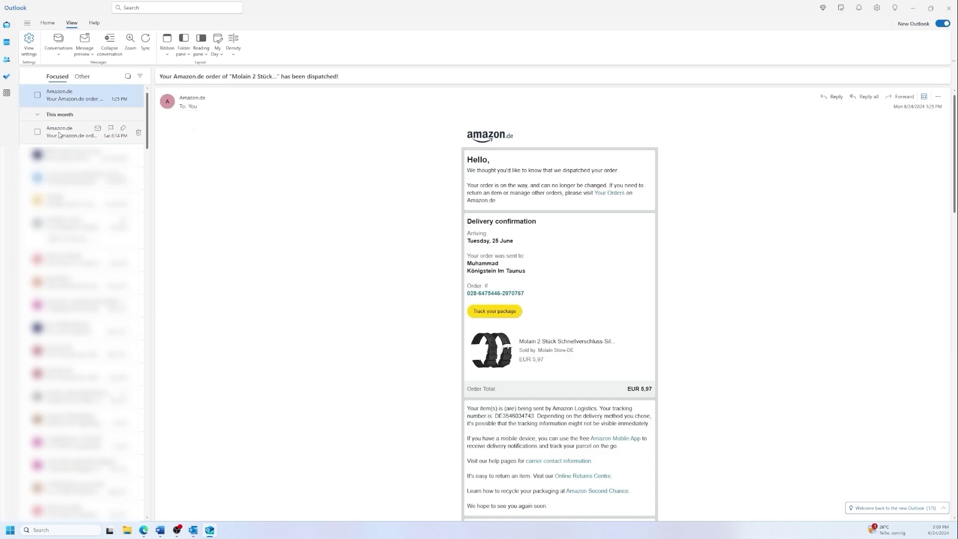
click(78, 132)
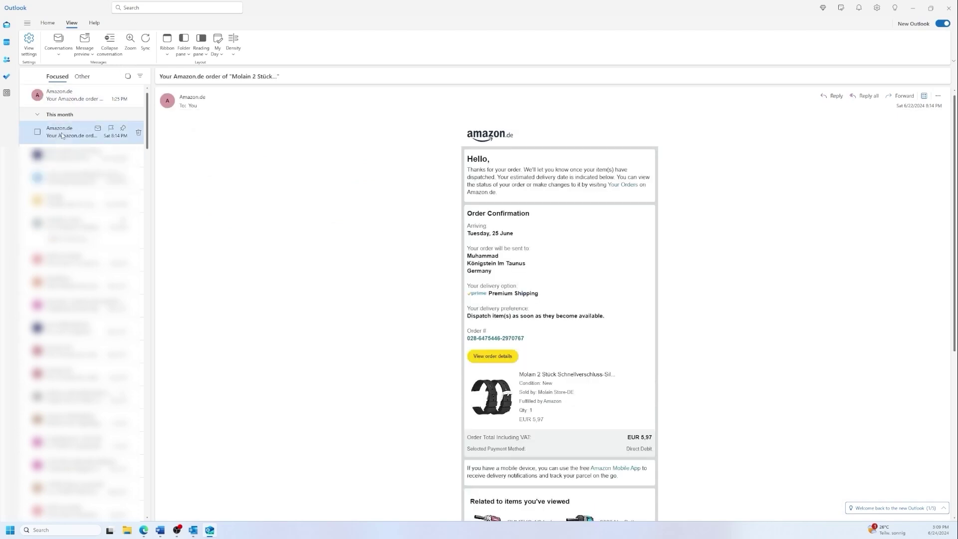
click(115, 54)
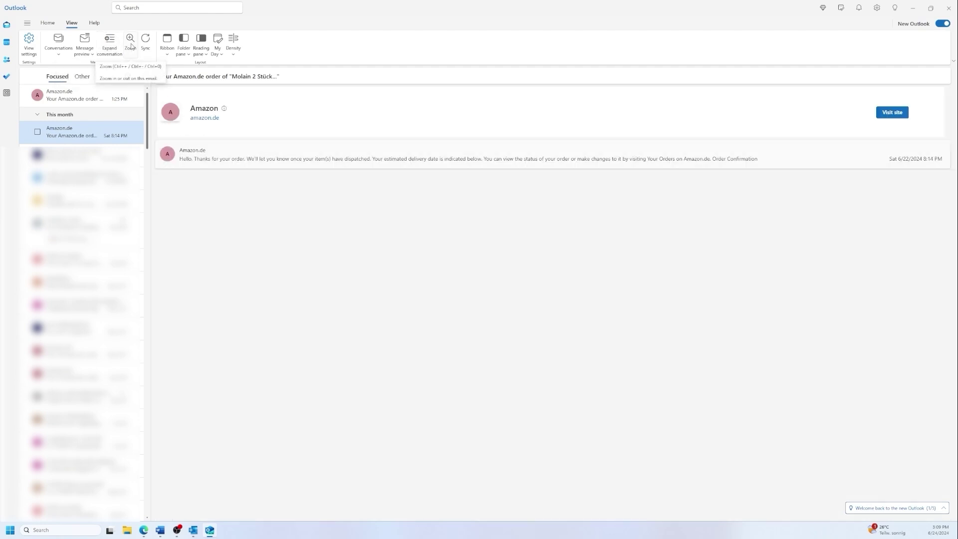
click(130, 43)
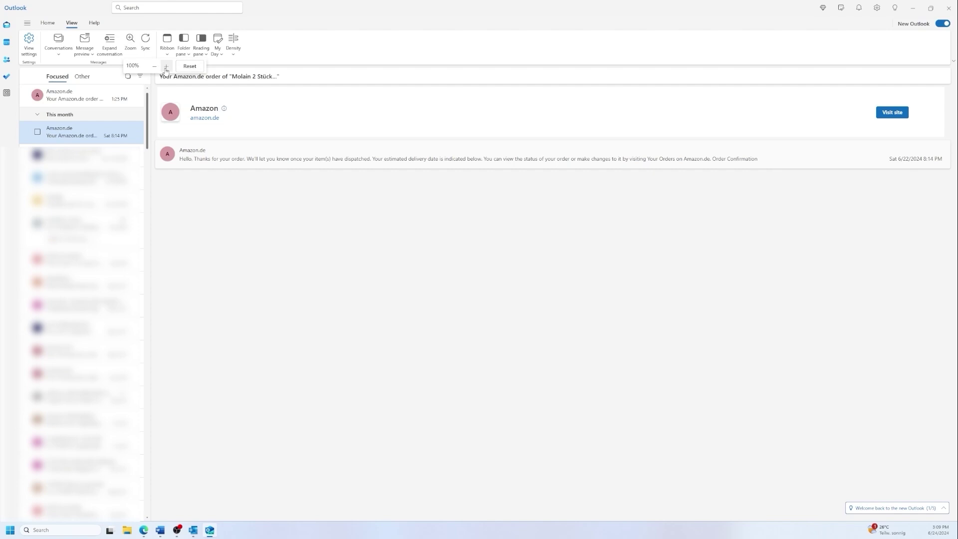
click(146, 45)
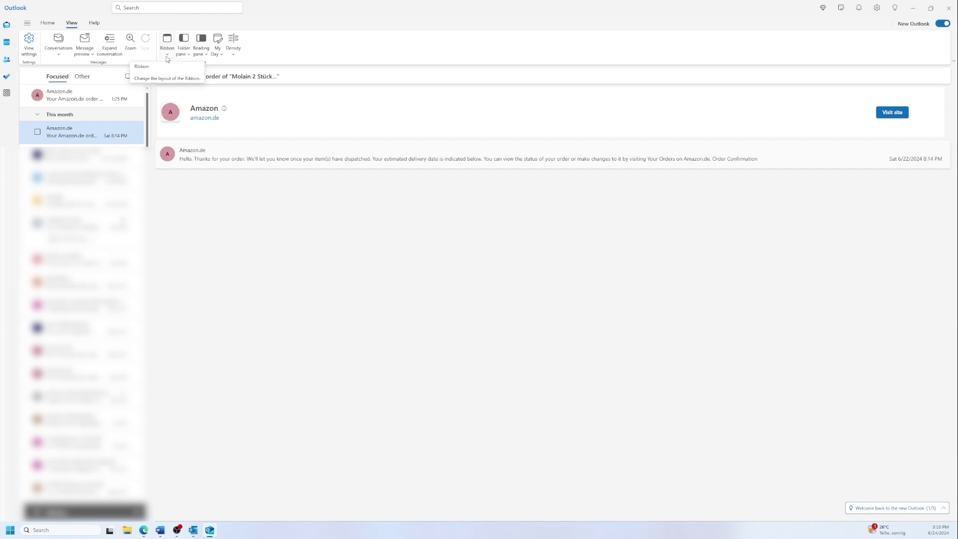
Try folder pane and reading pane positions, keeping them hidden and right, then show My Day
click(184, 52)
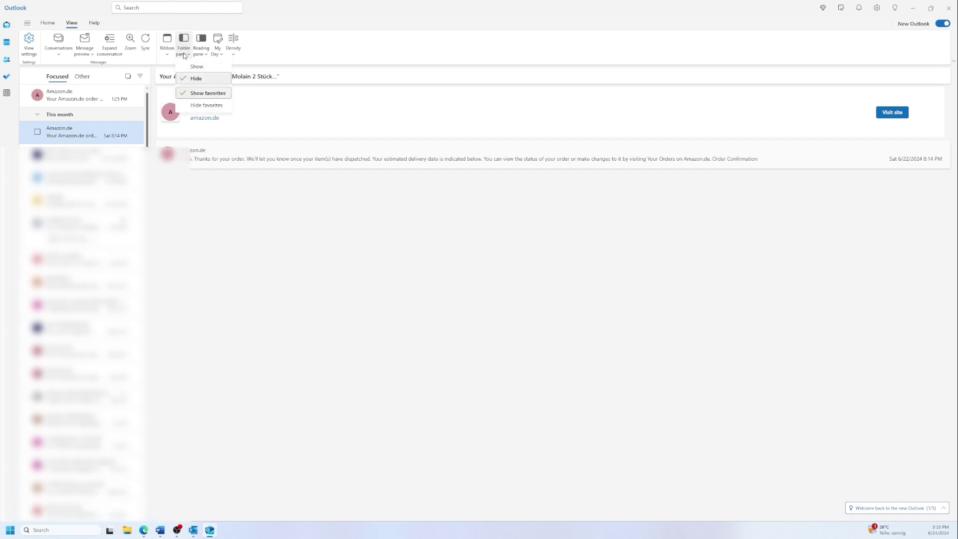
click(196, 66)
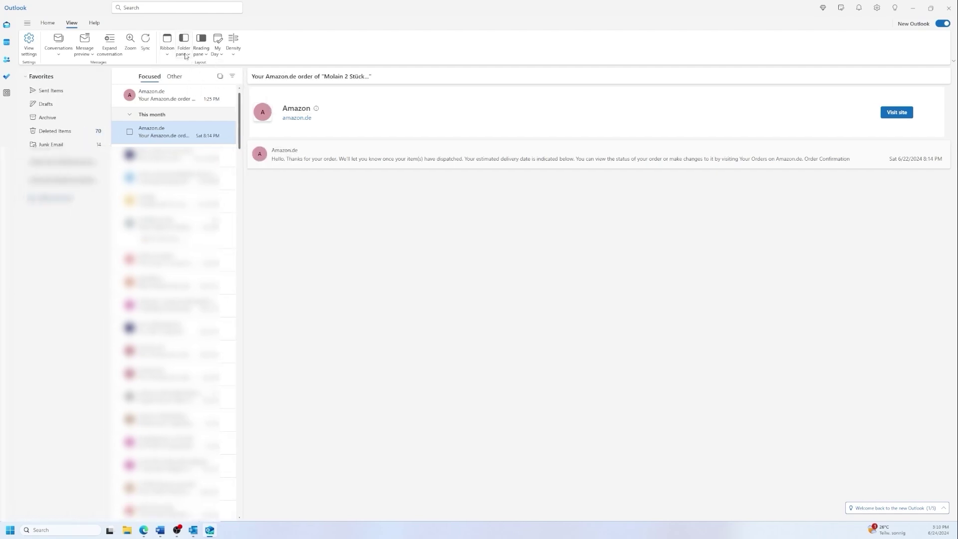
click(184, 54)
click(199, 78)
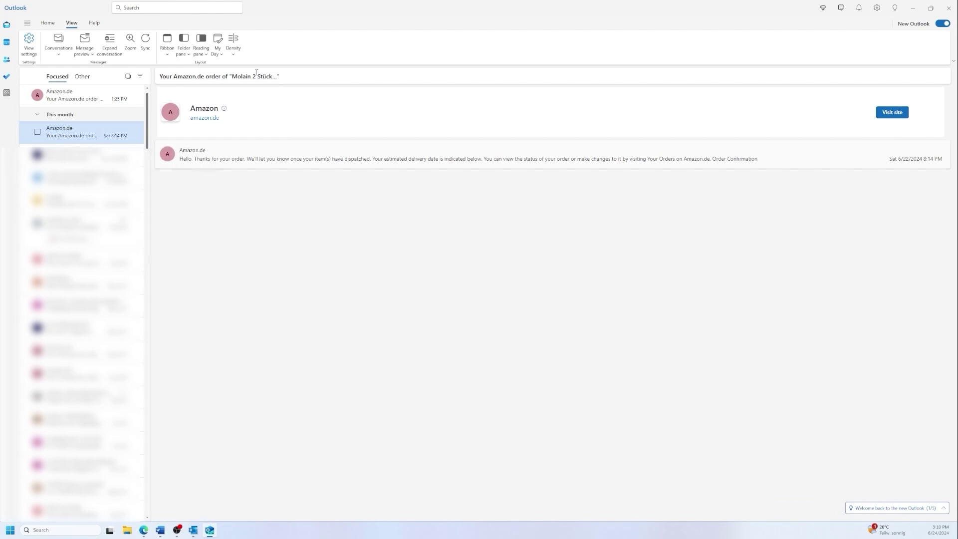
click(203, 57)
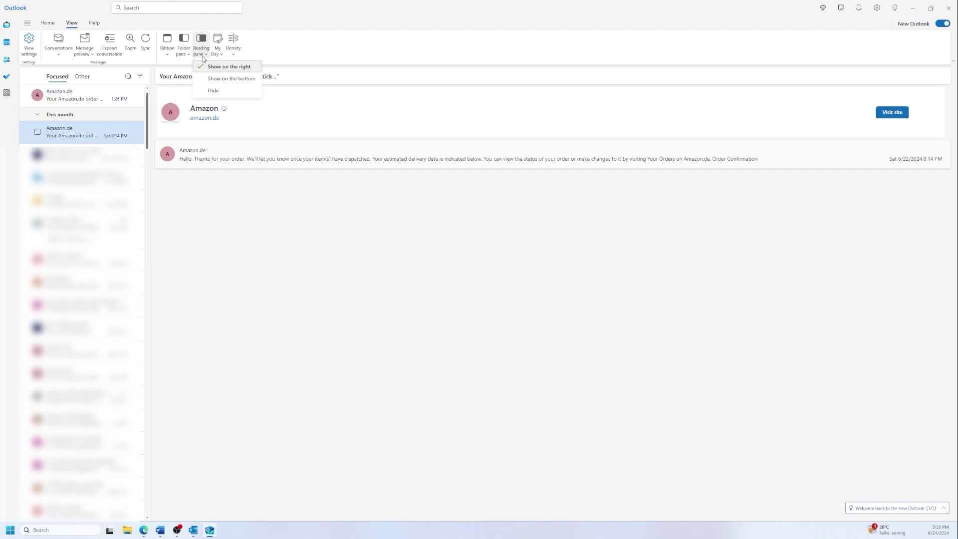
click(214, 79)
click(210, 67)
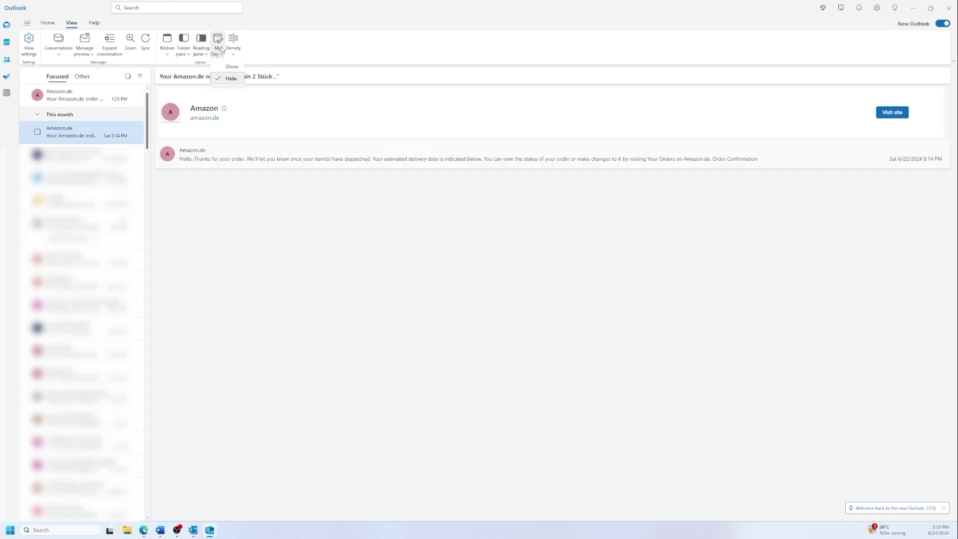
click(221, 47)
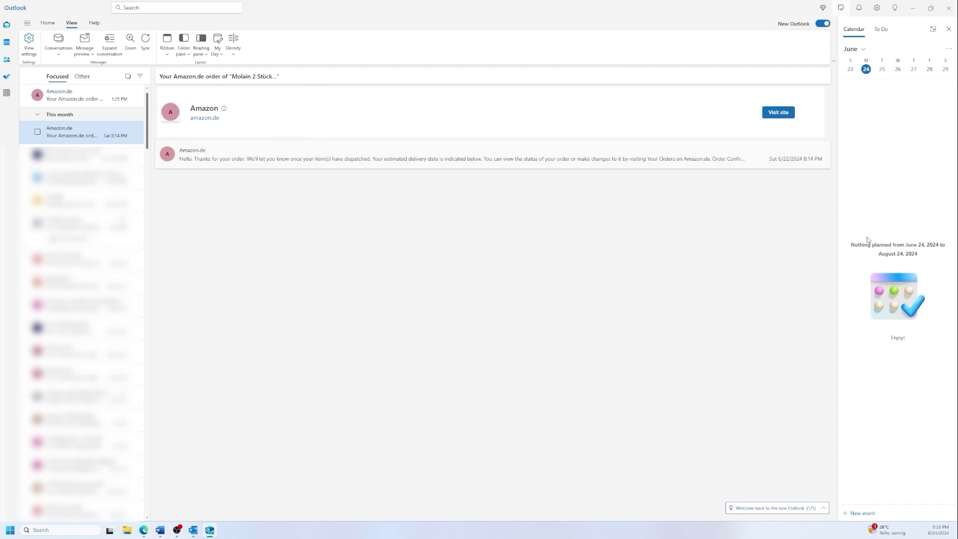
click(232, 52)
click(244, 77)
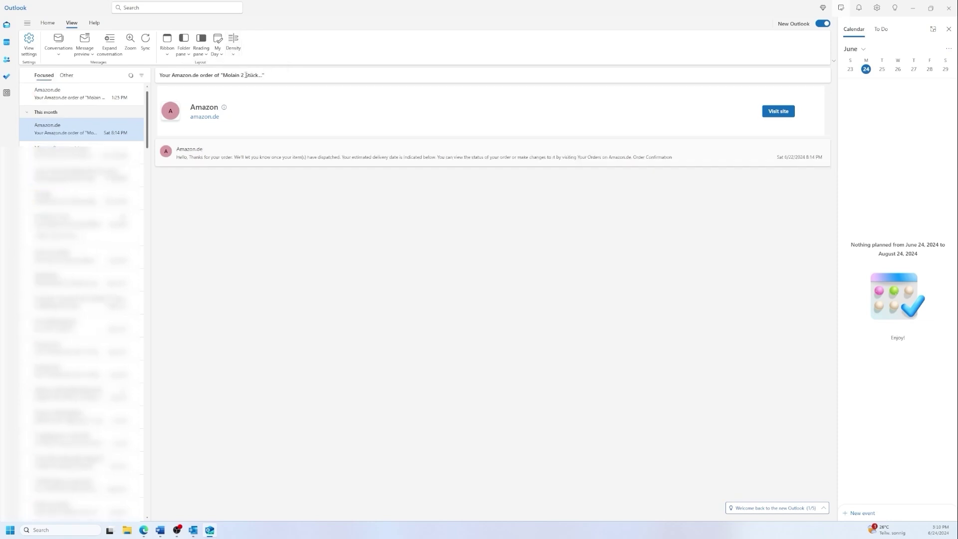
click(239, 57)
click(248, 67)
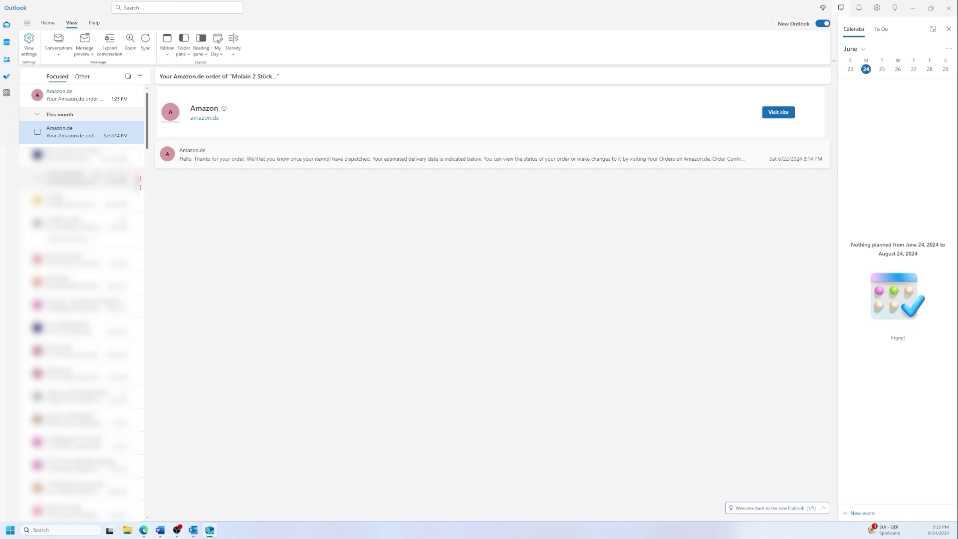
click(234, 45)
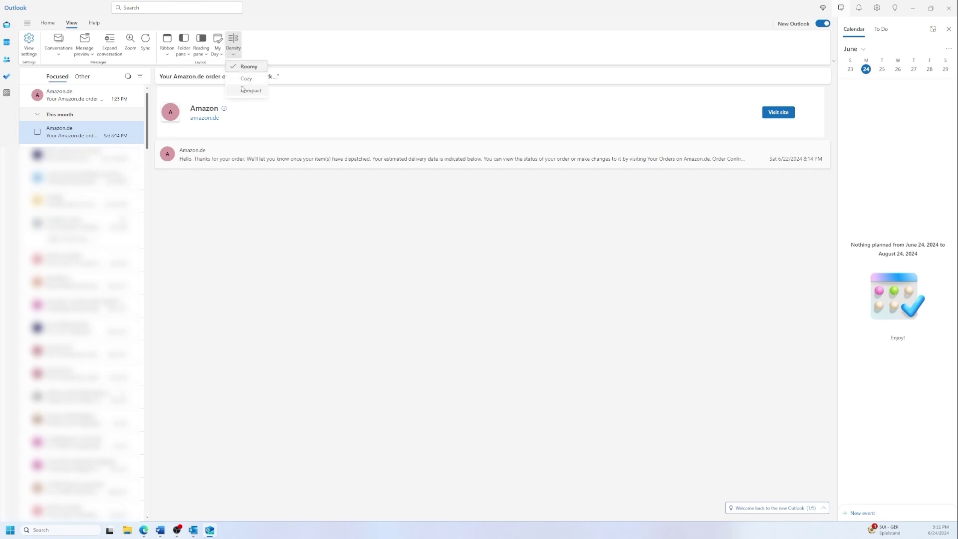
click(243, 90)
click(228, 55)
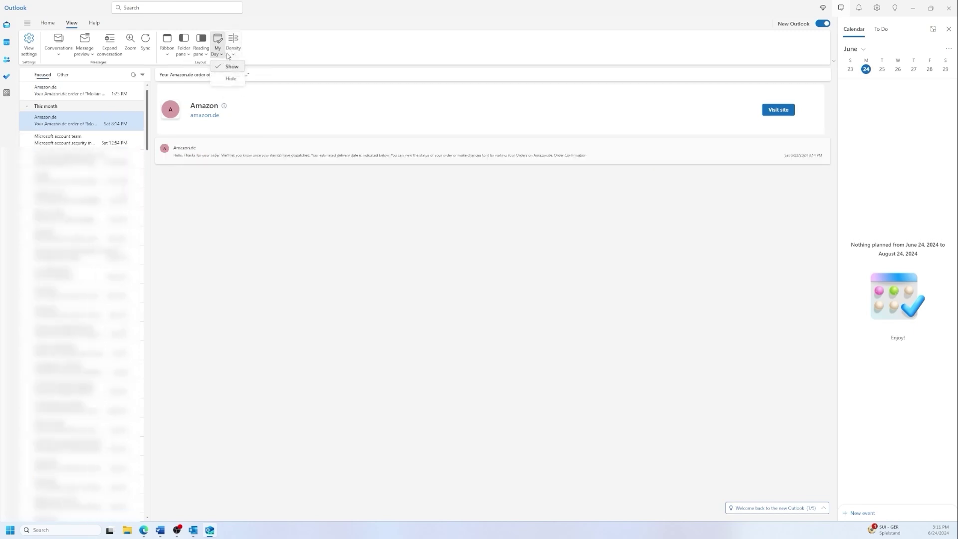
click(231, 67)
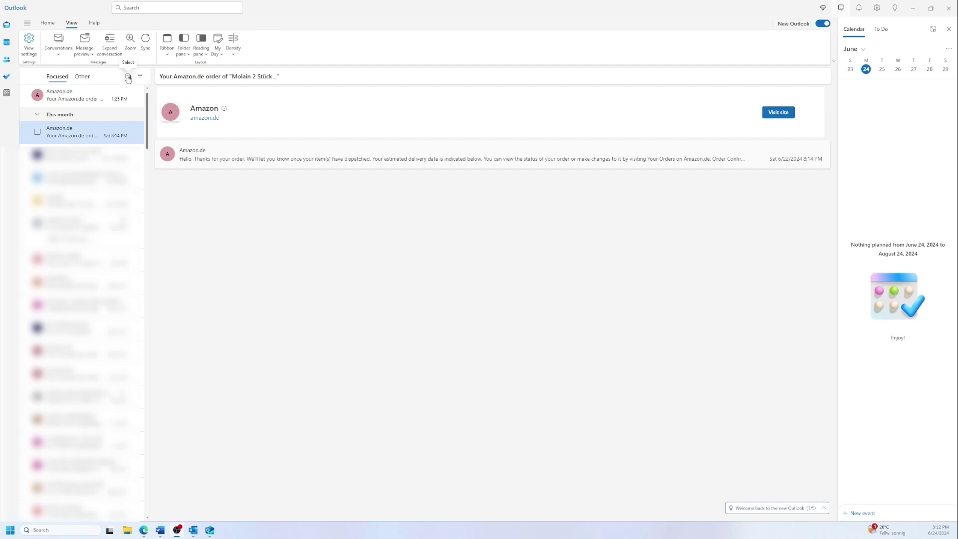
Tick five conversations including Amazon.de in selection mode, then exit selection mode to clear them
click(128, 77)
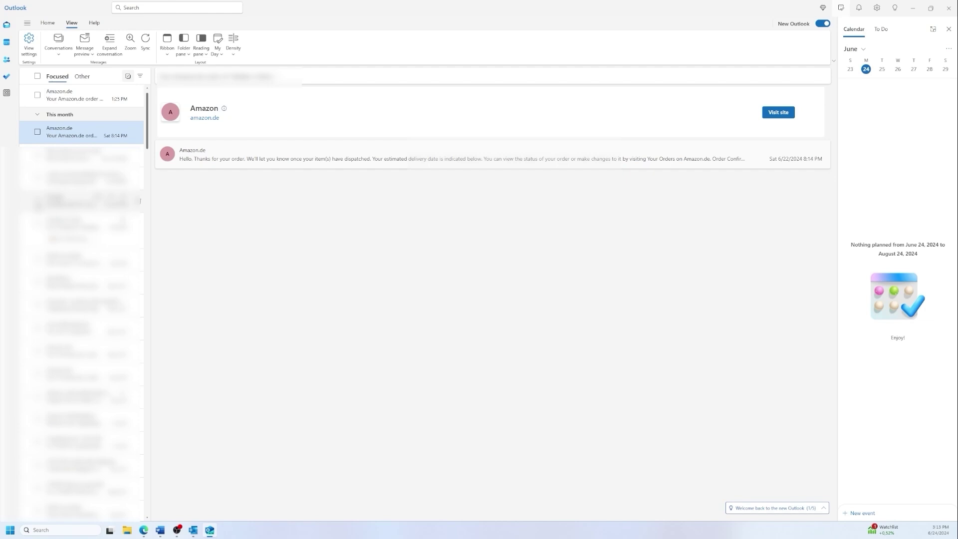
click(140, 201)
click(140, 224)
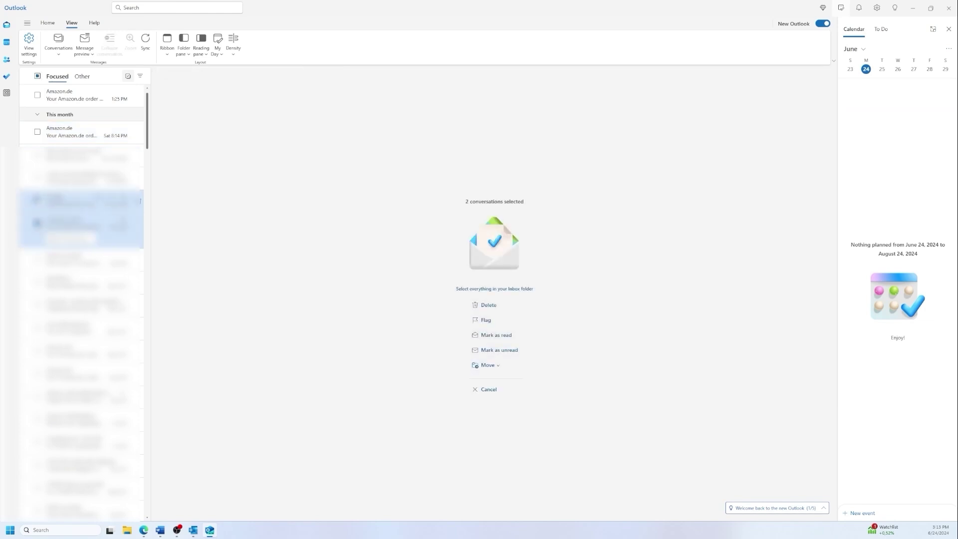
click(141, 178)
click(140, 155)
click(140, 132)
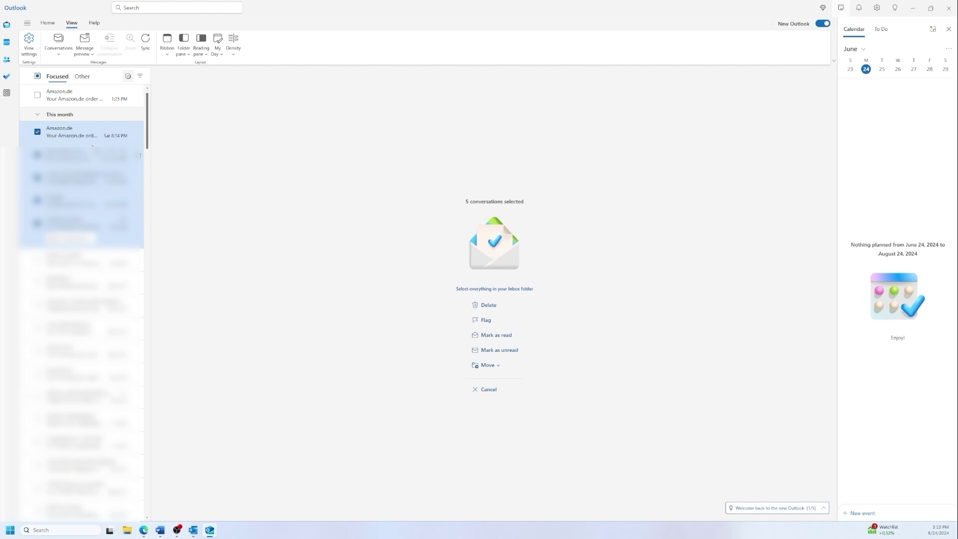
click(128, 78)
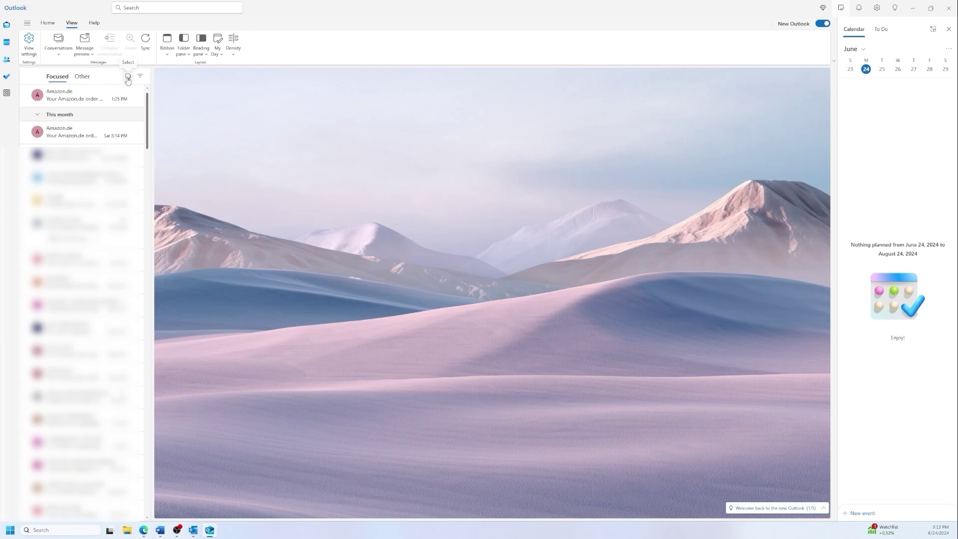
click(128, 77)
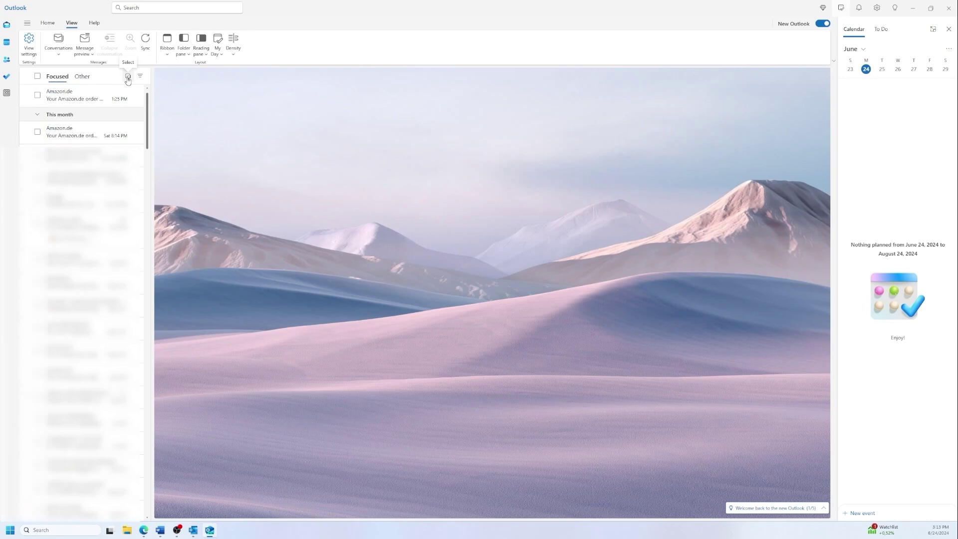
click(128, 77)
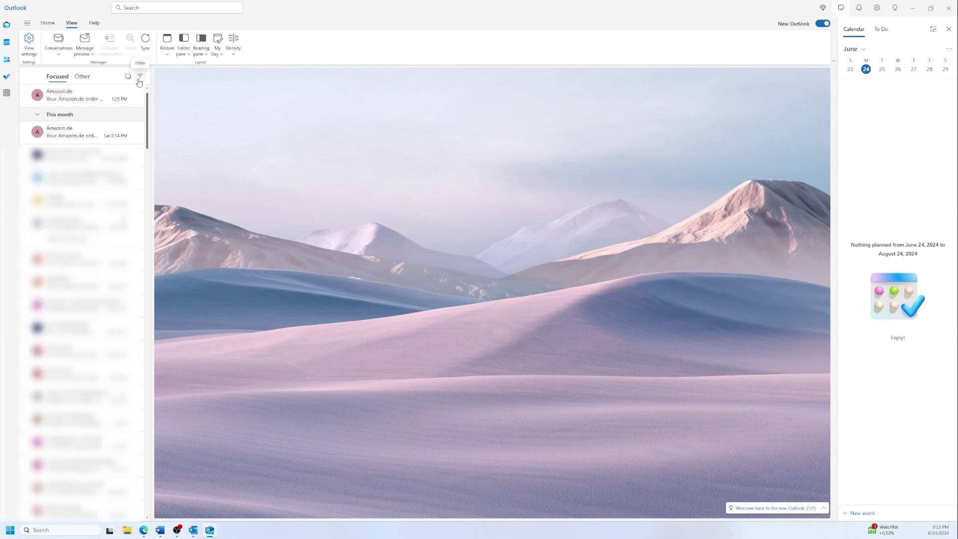
Show the message list Filter menu and peek at its Sort submenu
click(139, 77)
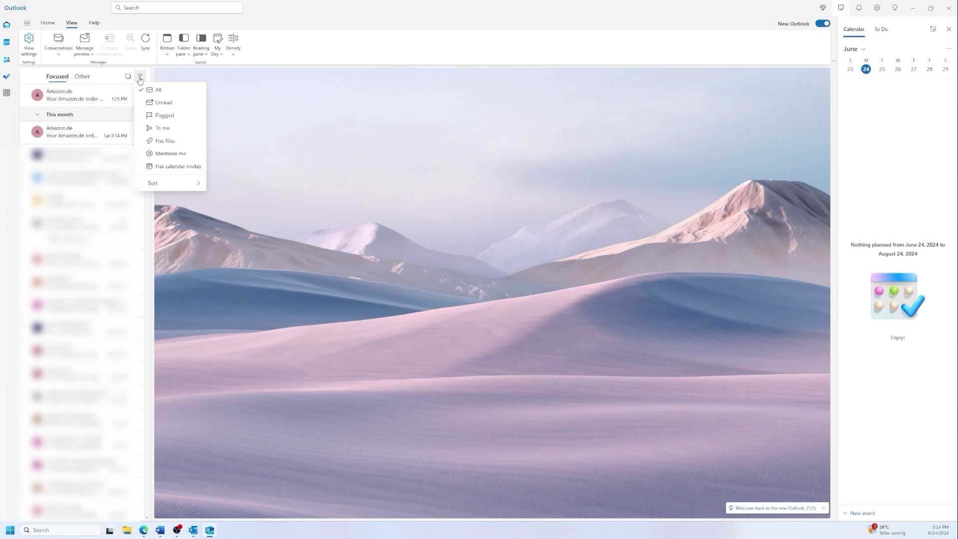
click(160, 182)
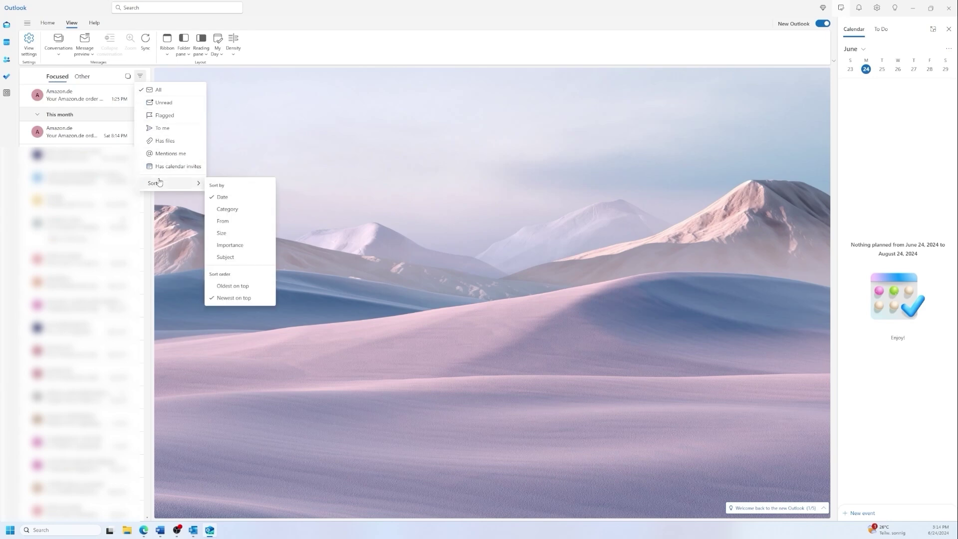
click(170, 181)
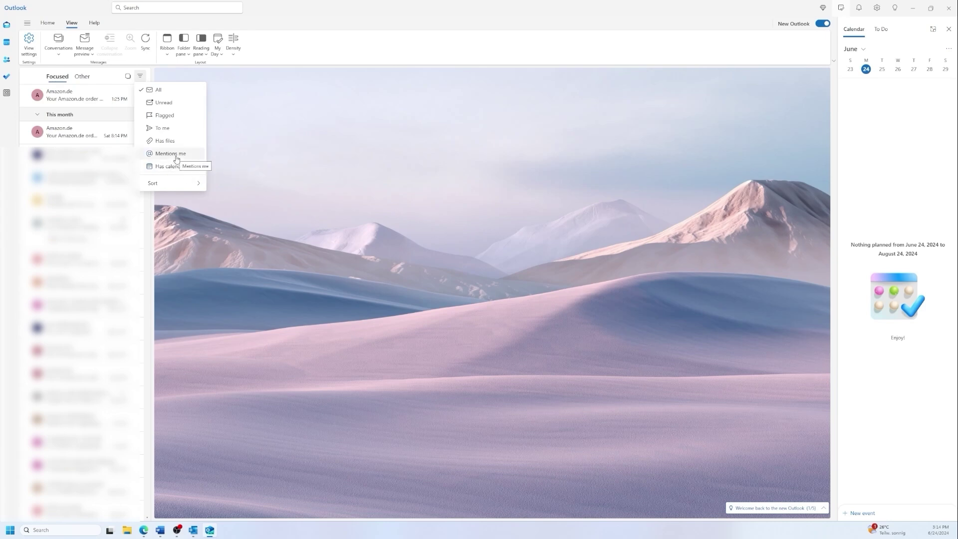
Dismiss the filter menu, pop out the first Amazon.de email, and close that window
click(241, 159)
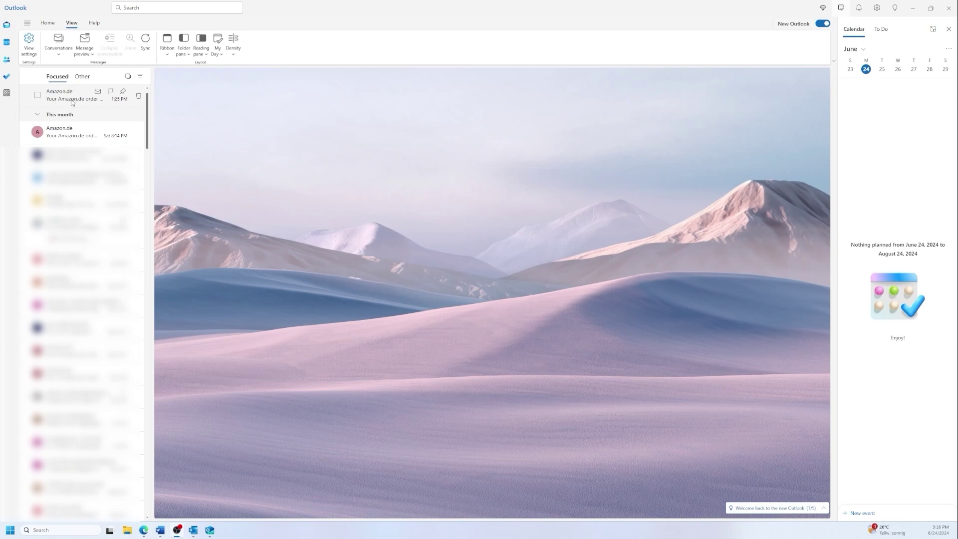
double_click(73, 102)
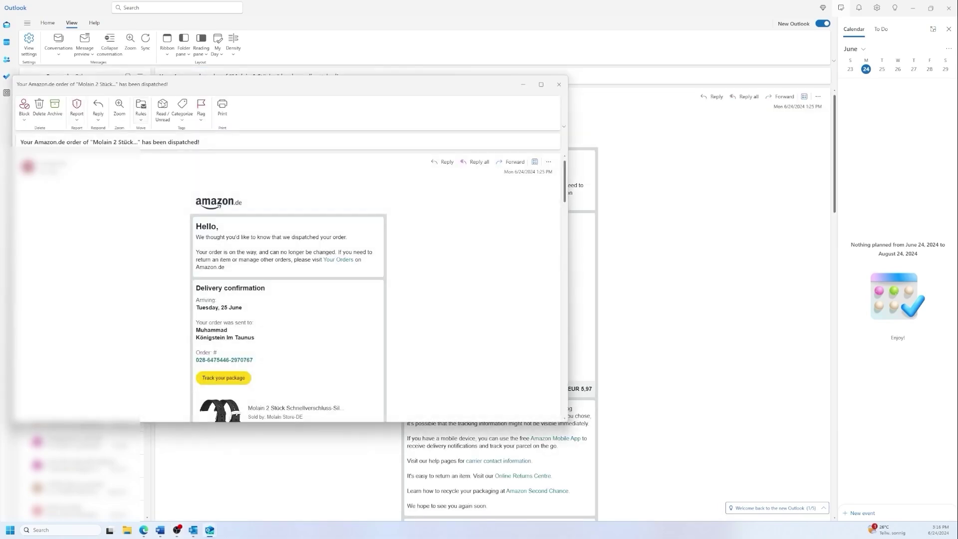
click(559, 84)
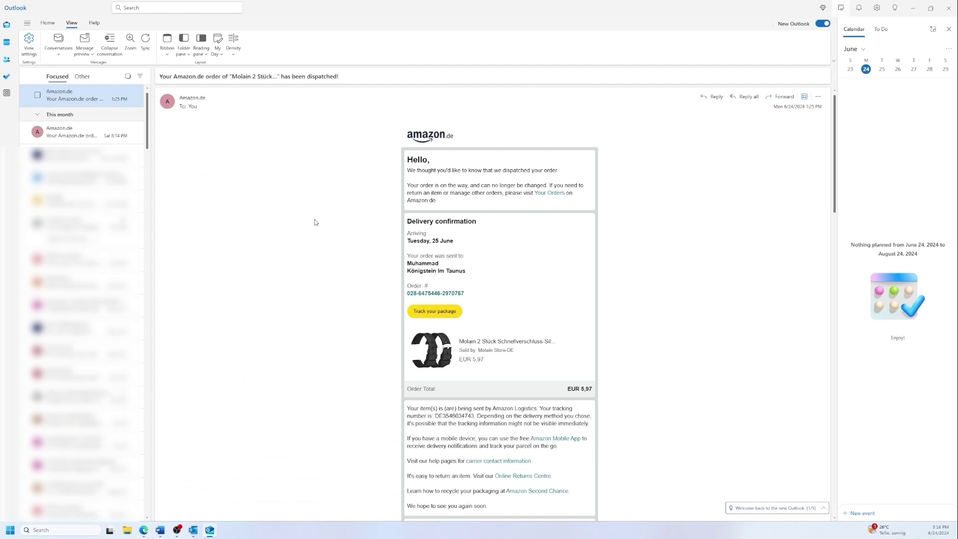
Start a new blank email from Home and pop it out into a window near screen centre
click(48, 23)
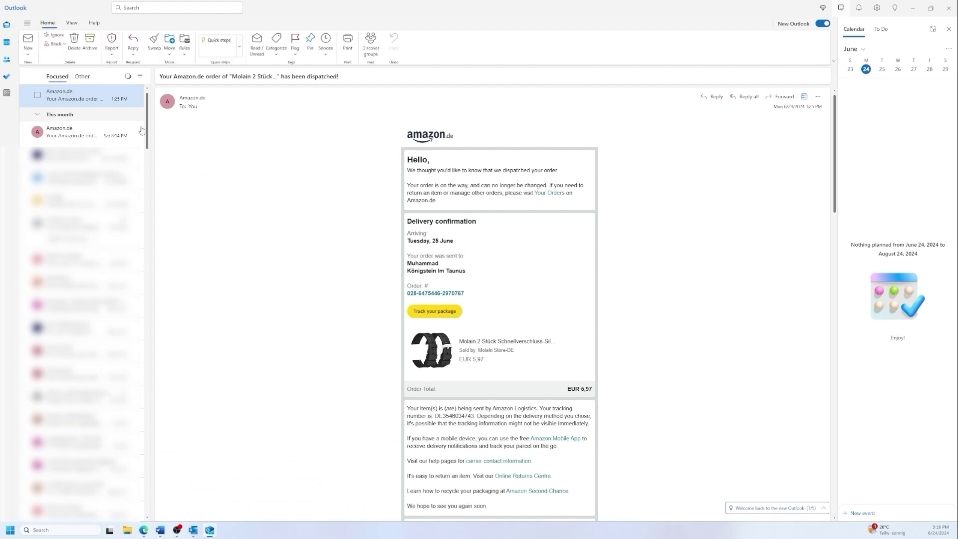
click(28, 47)
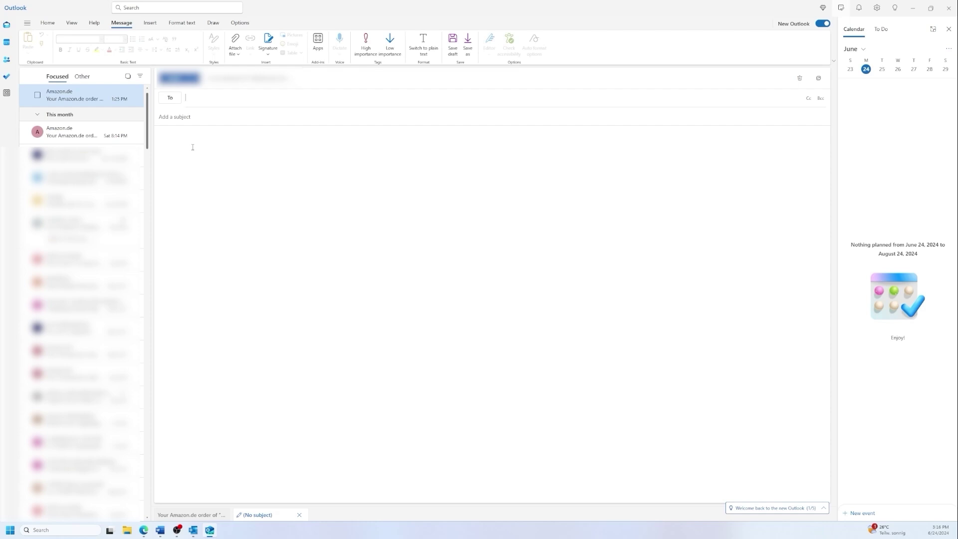
click(821, 80)
click(819, 79)
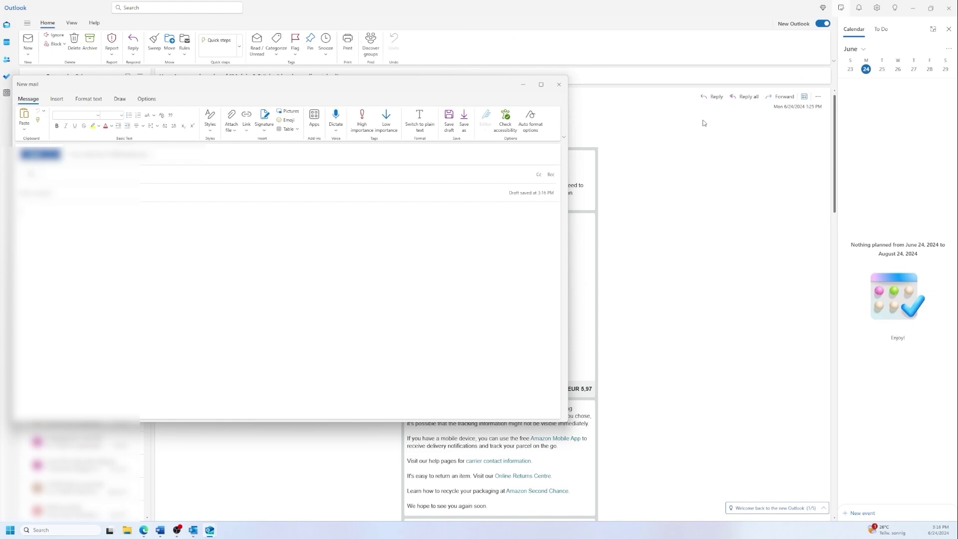
drag(375, 88, 556, 95)
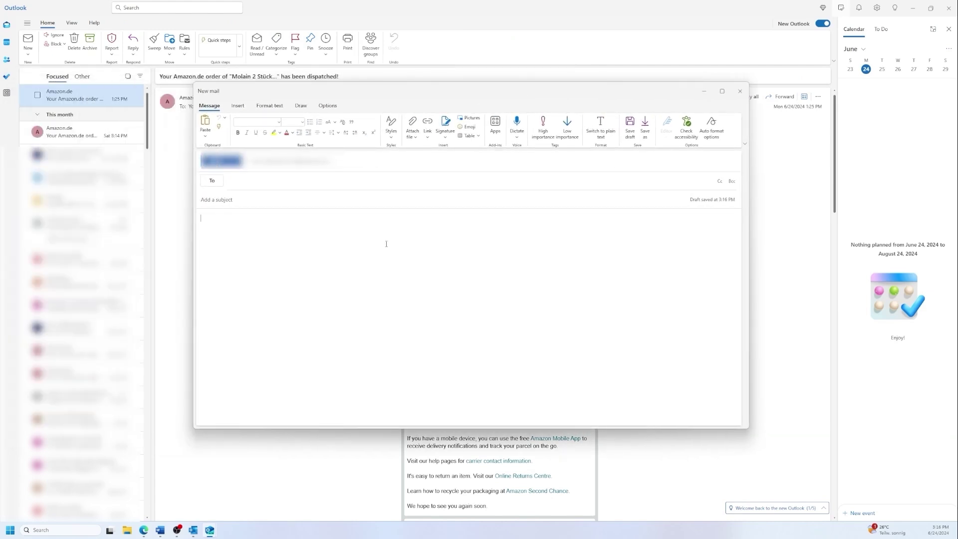
click(175, 220)
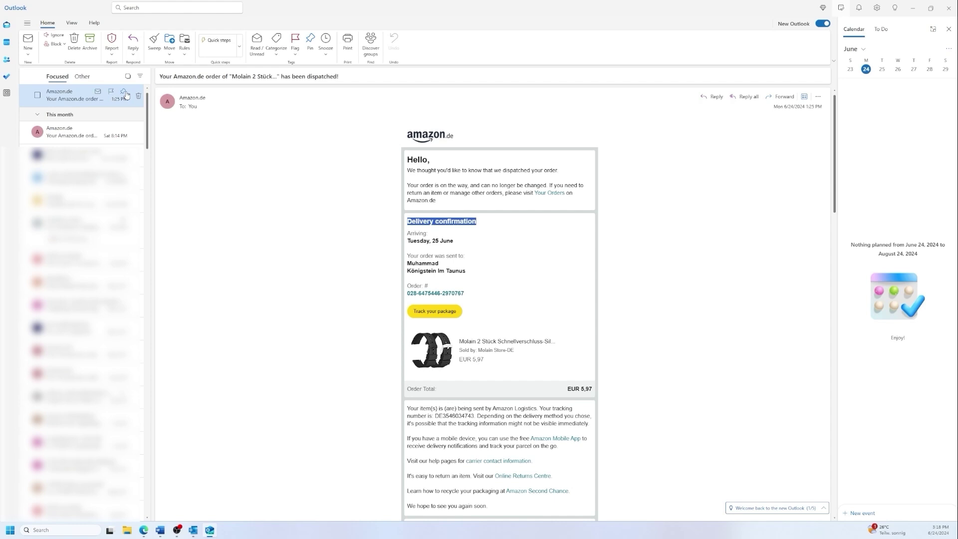
right_click(82, 98)
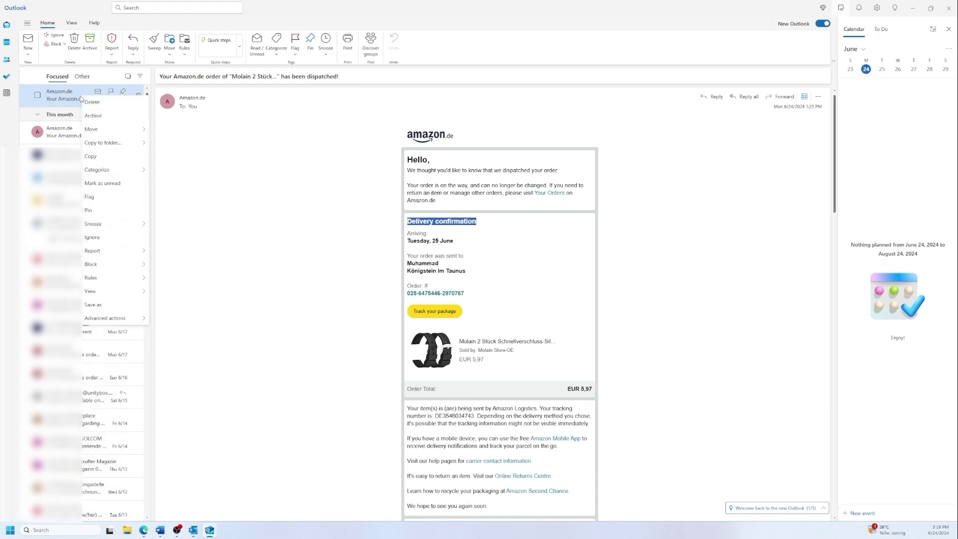
mouse_move(117, 172)
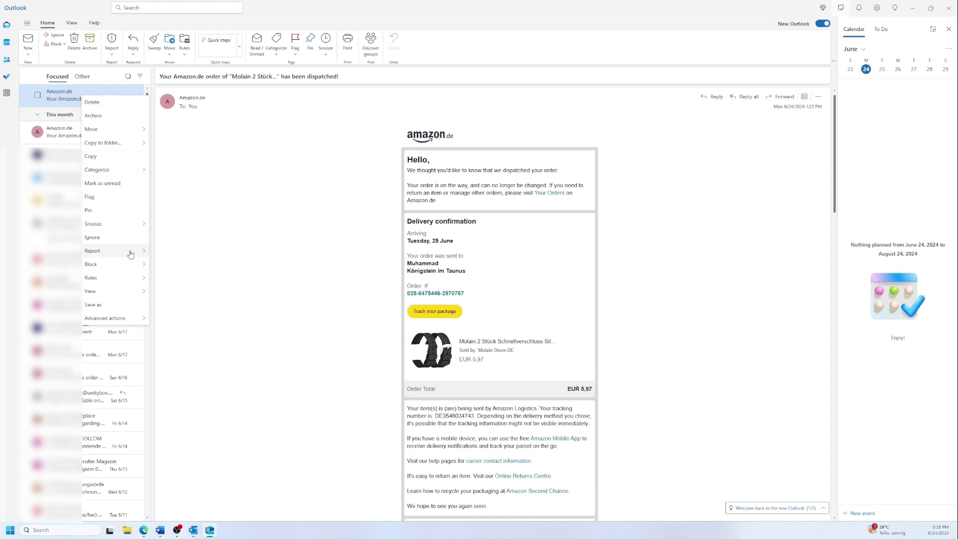
mouse_move(123, 281)
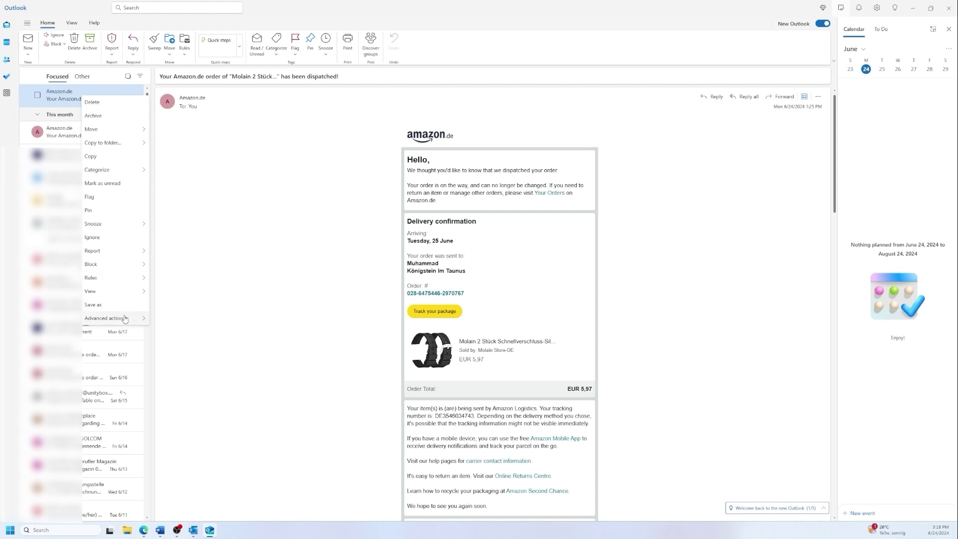
mouse_move(124, 319)
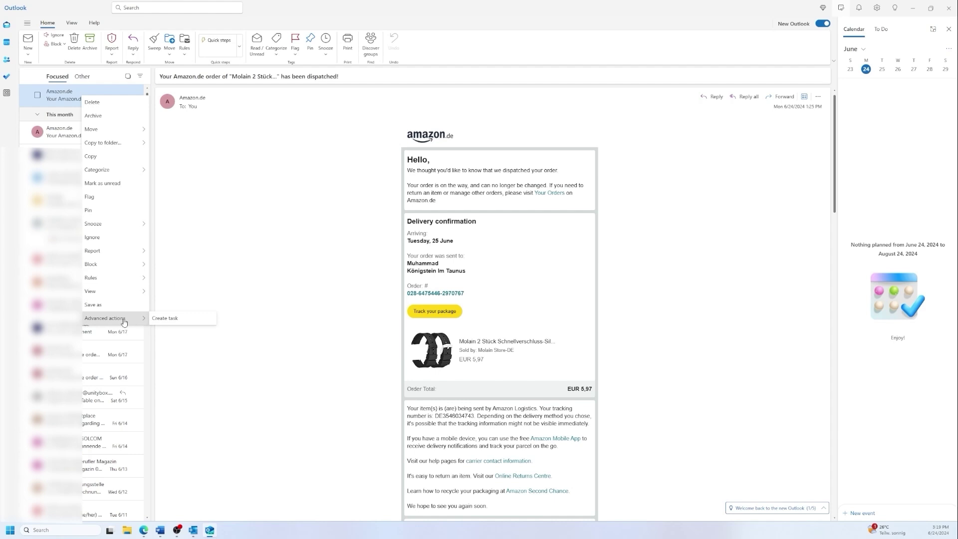
key(Escape)
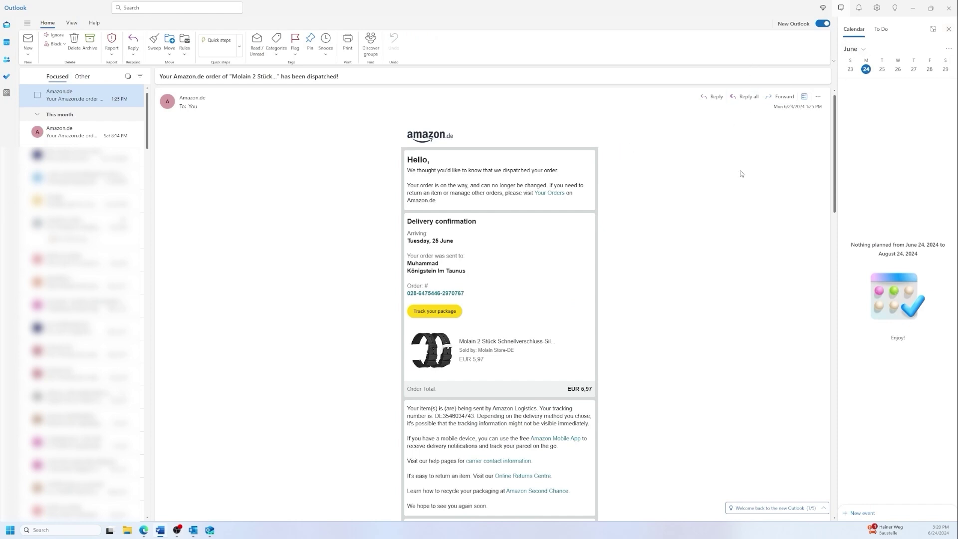
Create a new dark pink category named test in Settings > Categories
click(877, 8)
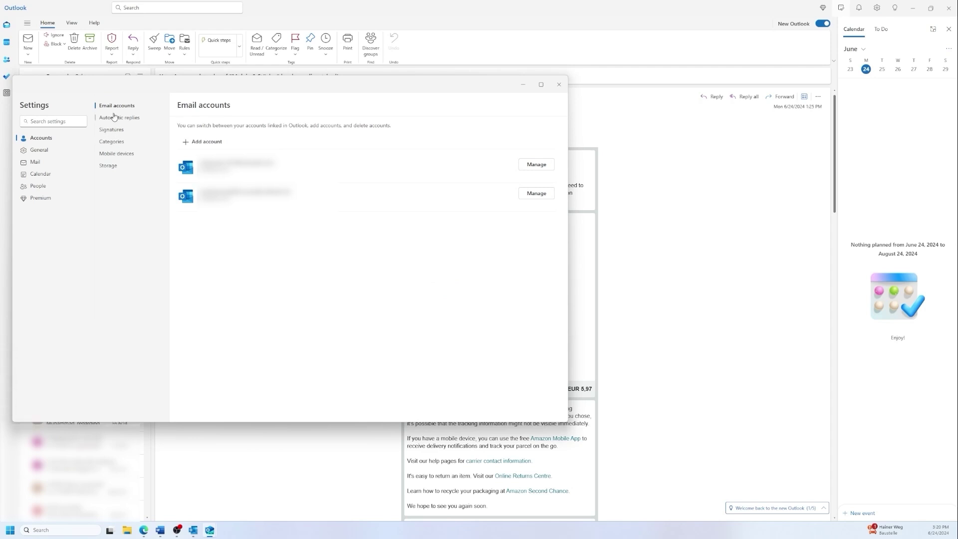
click(115, 143)
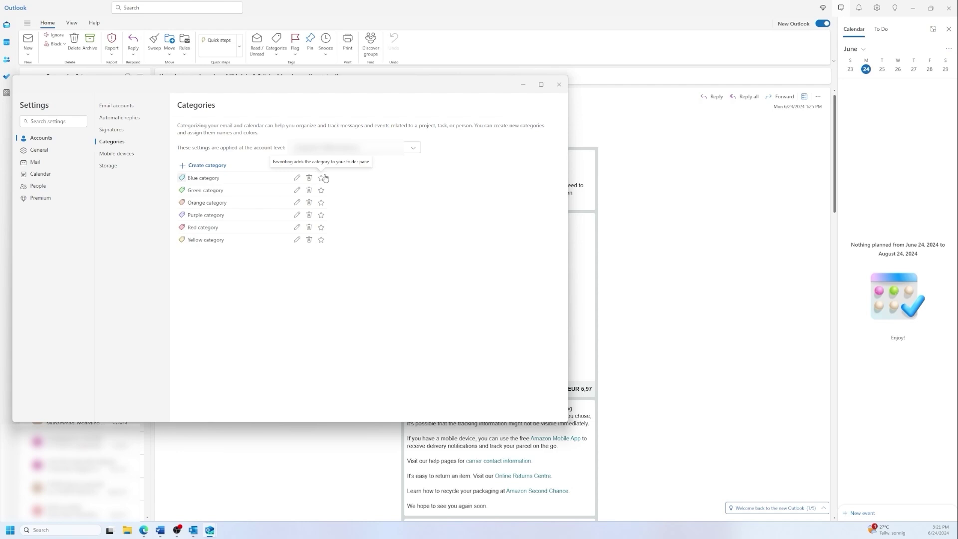
click(203, 165)
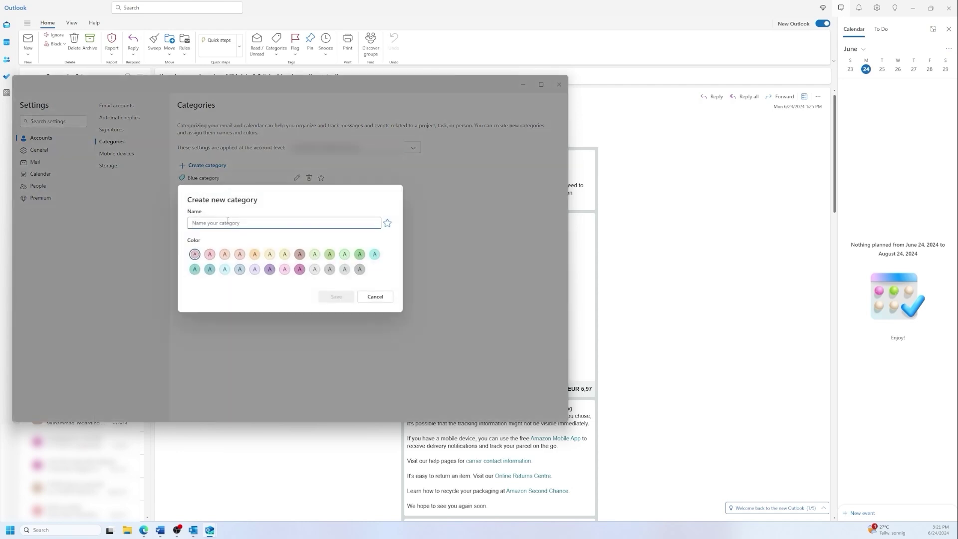
text(te4st)
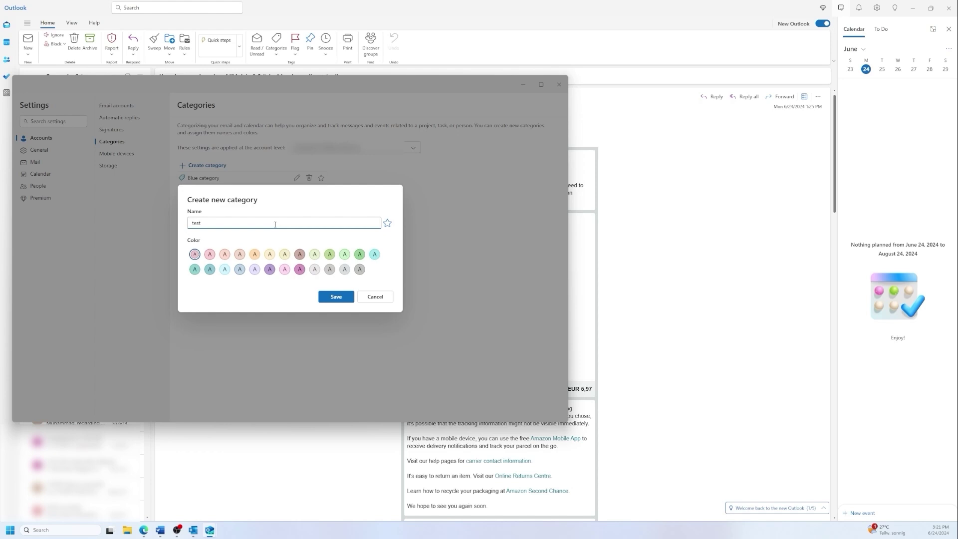
click(300, 269)
click(331, 297)
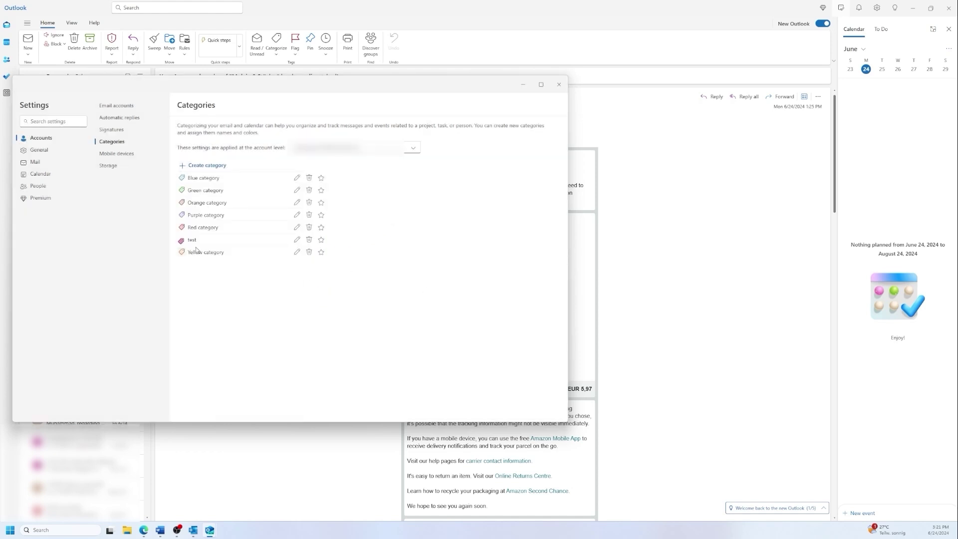
Rename the test category to 'test 2' and save it
click(297, 239)
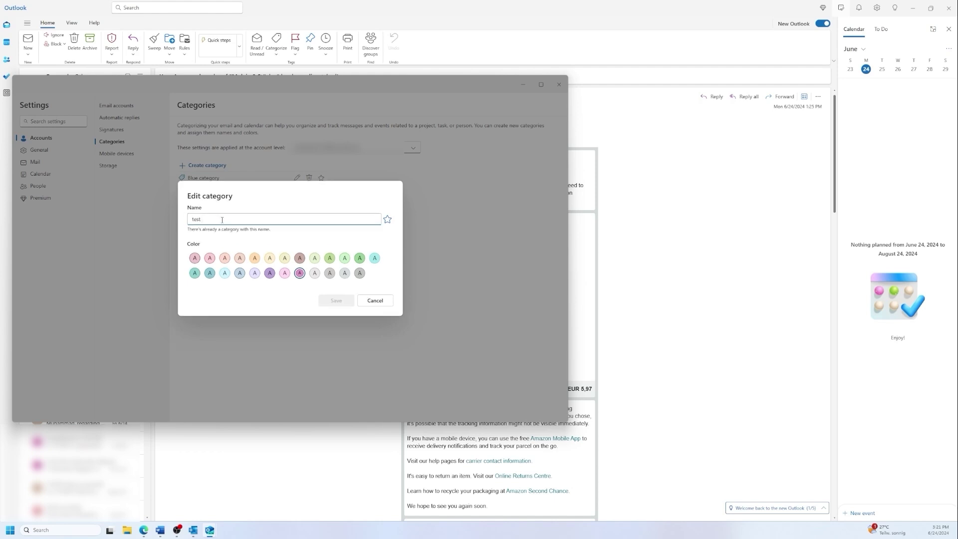
text(2)
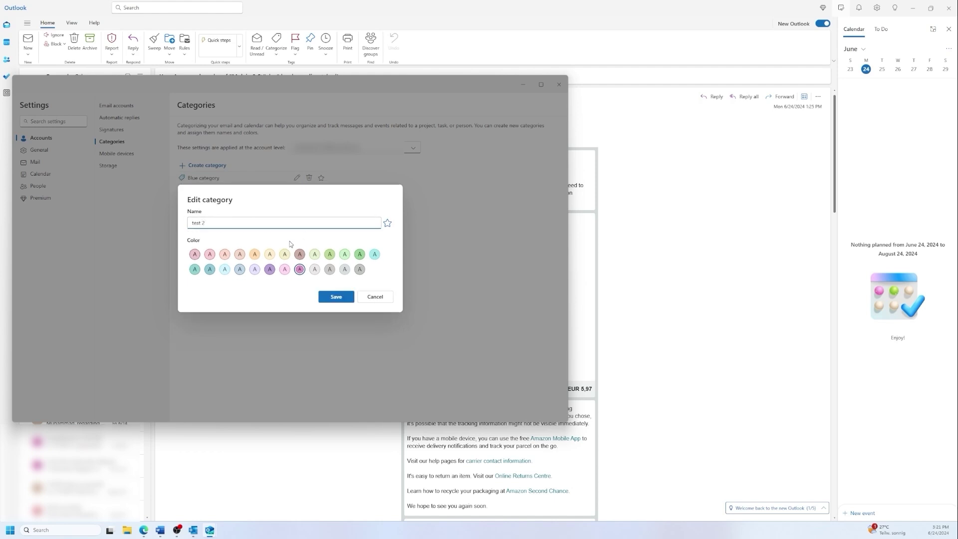
click(328, 297)
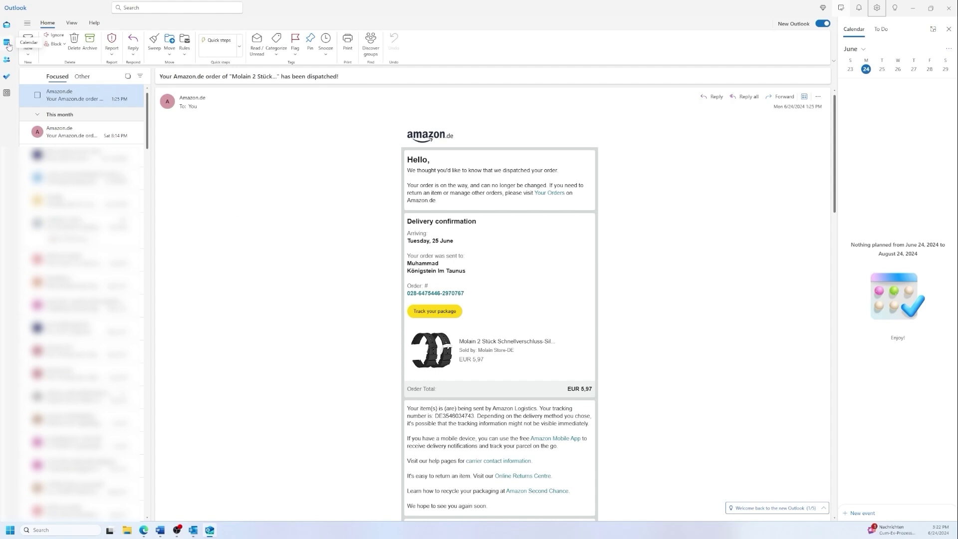
Open the calendar on Wednesday June 5 and close the side calendar and to-do pane
click(8, 44)
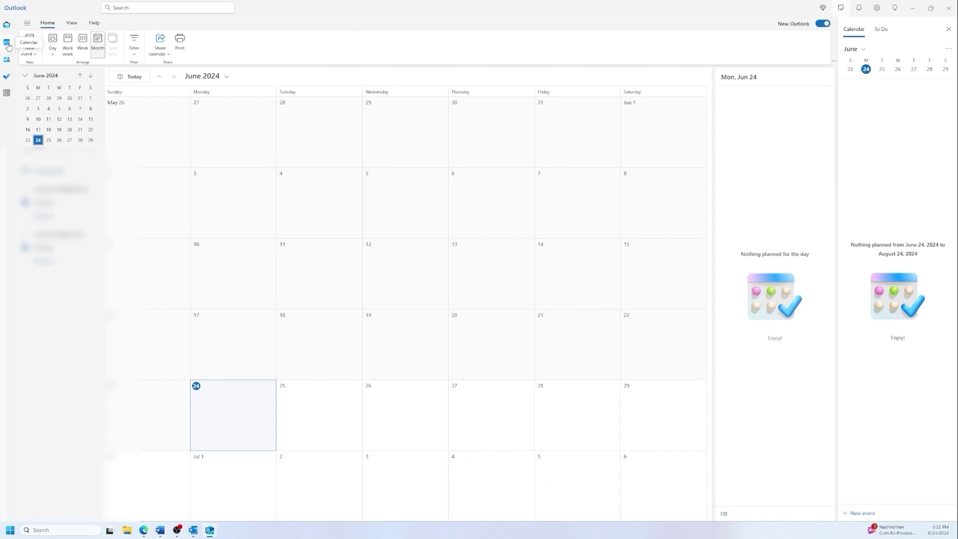
click(408, 176)
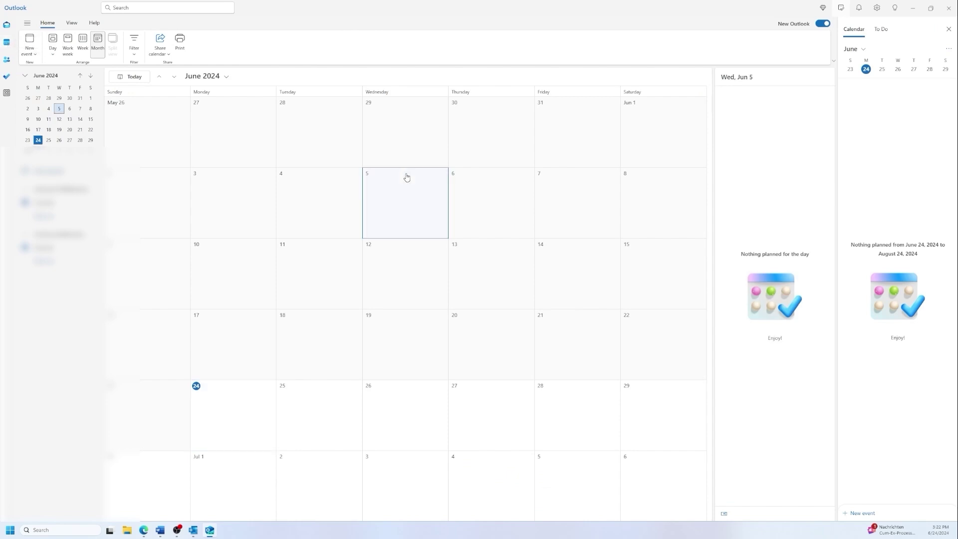
click(949, 30)
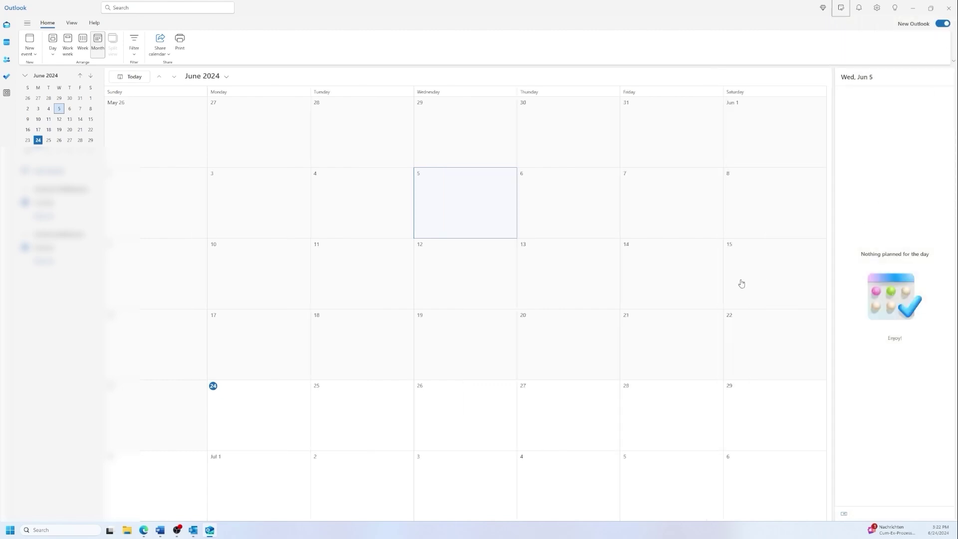
Start a new June 5 event in the full editor, then close it without saving
double_click(445, 218)
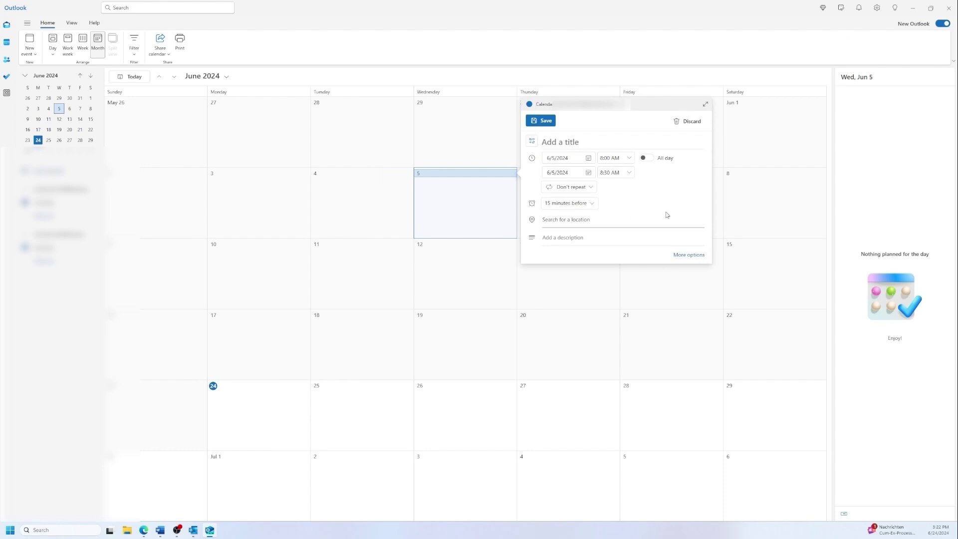
click(679, 257)
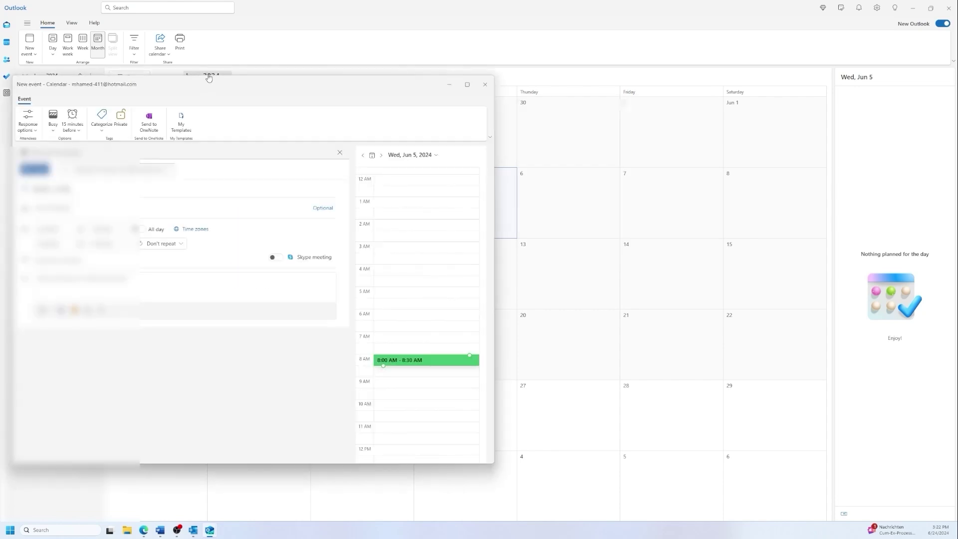
drag(205, 75, 408, 89)
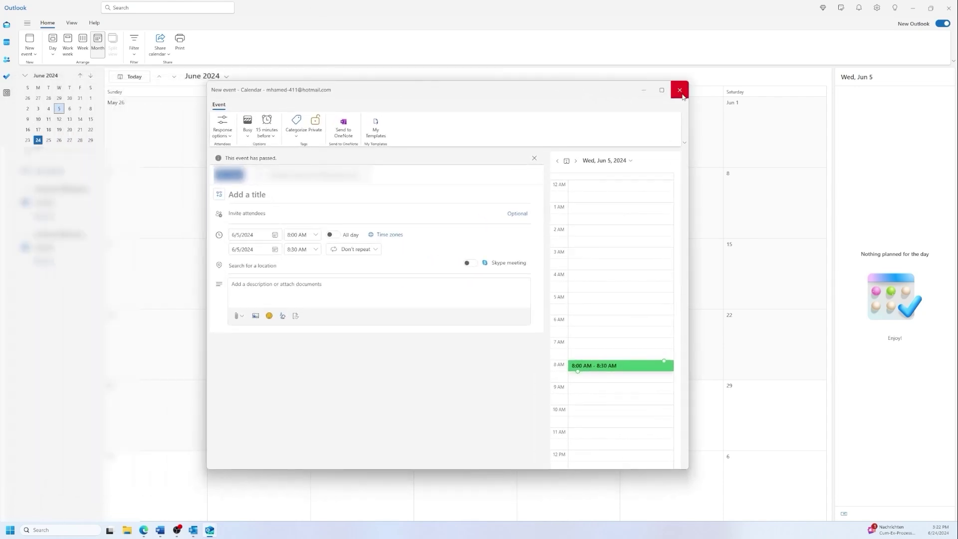
click(681, 91)
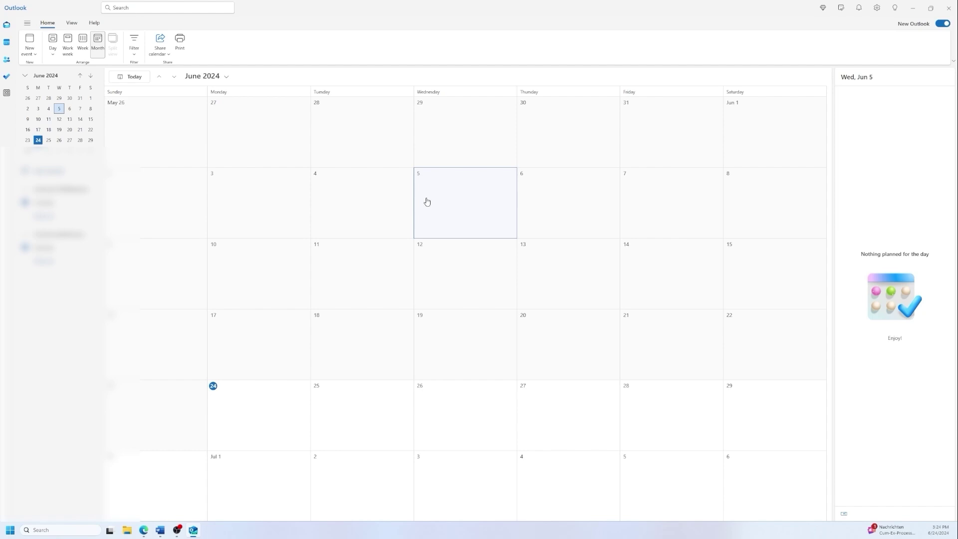
Add a task named 'test' to the To Do Tasks list
click(7, 79)
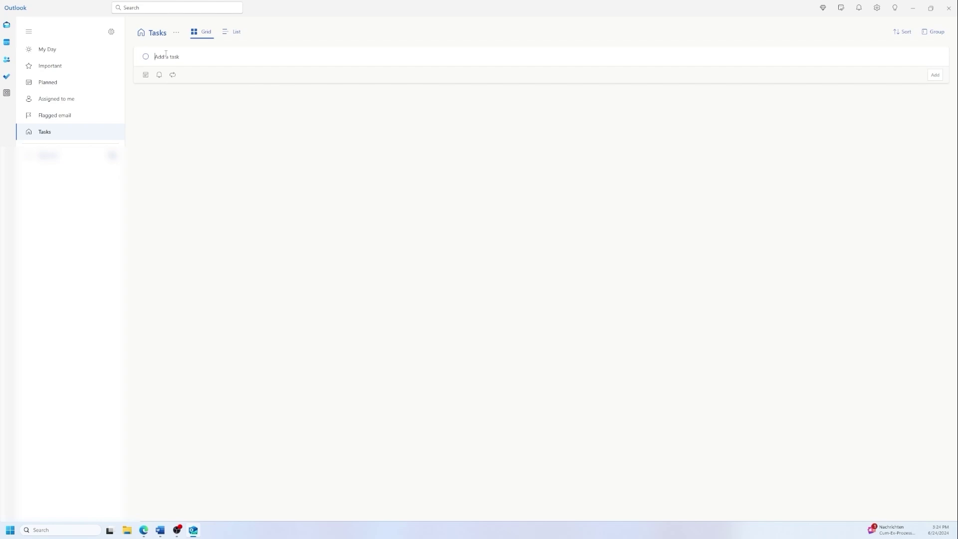
text(test)
click(936, 76)
Open the test task's details, view its category list without choosing, then close the details
click(170, 109)
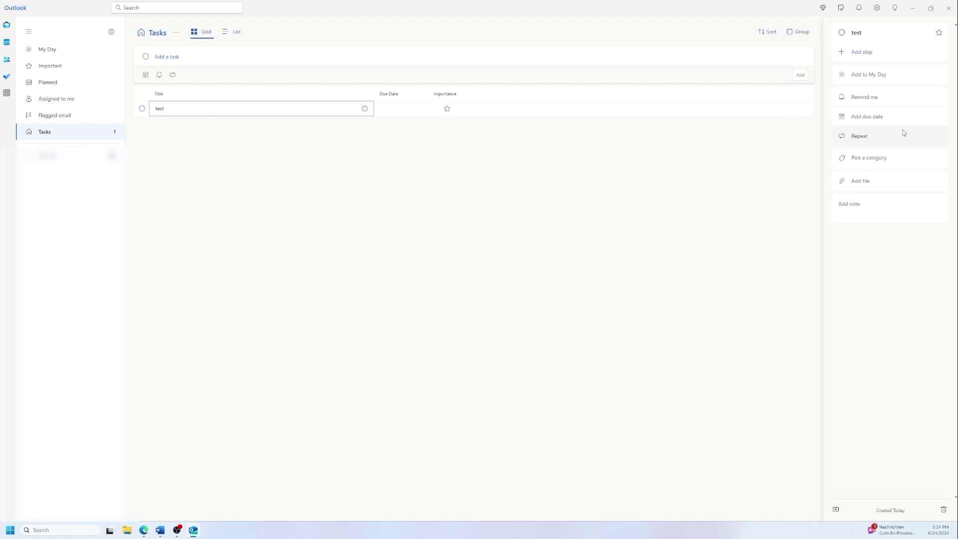
click(889, 158)
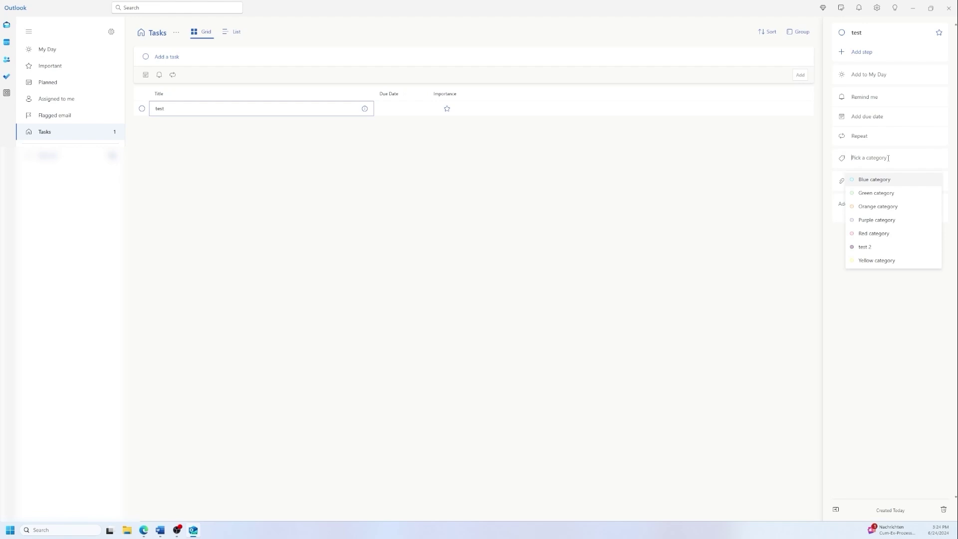
key(Escape)
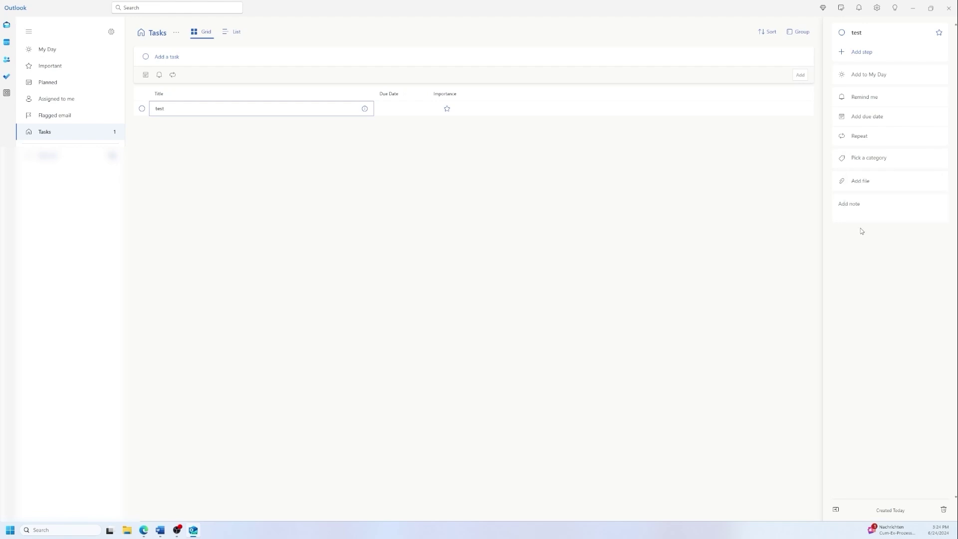
click(865, 204)
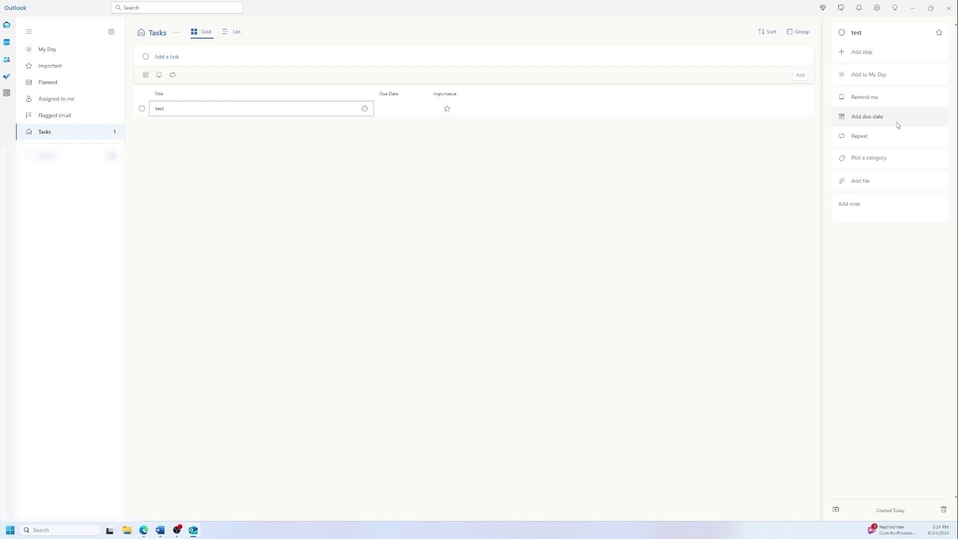
key(Escape)
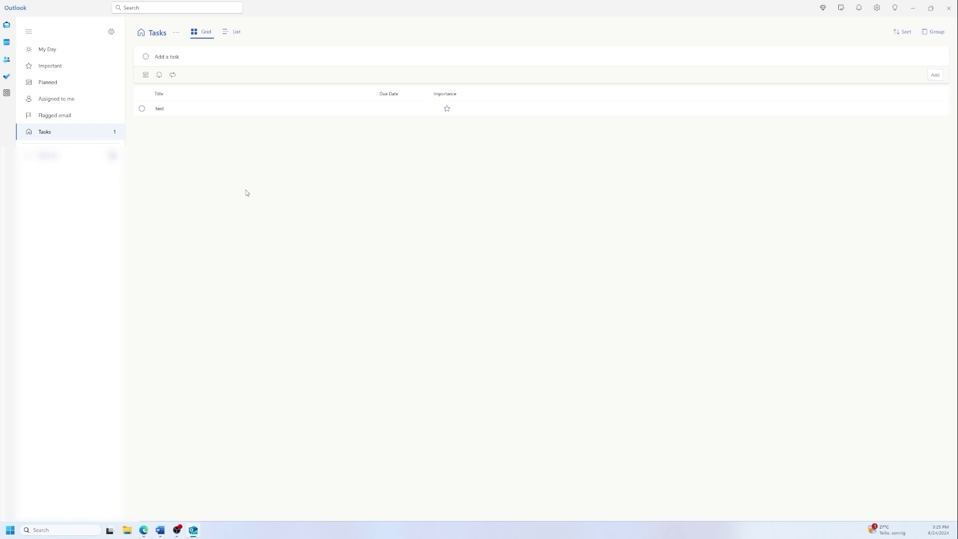
Look over the Apps launcher, then return to Mail with the Amazon.de dispatch email open
click(8, 95)
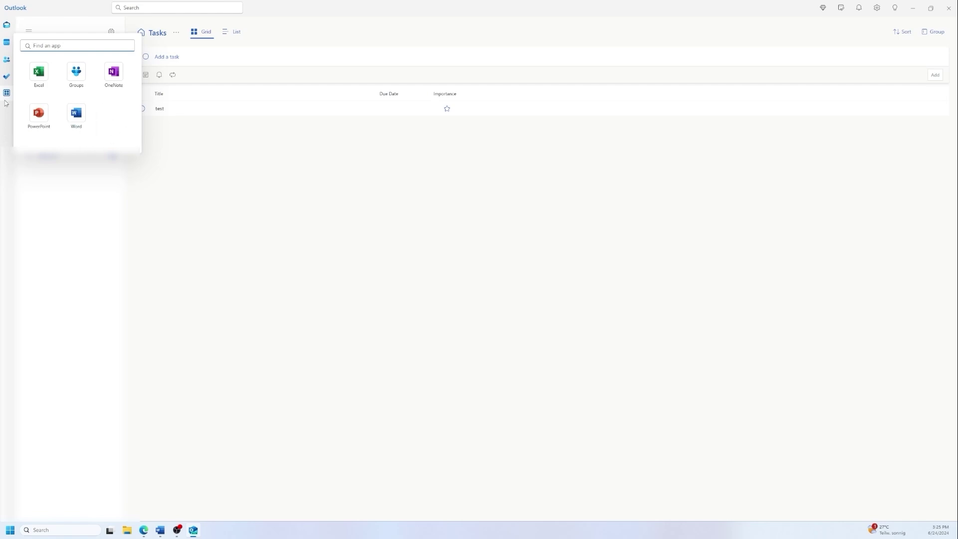
click(6, 25)
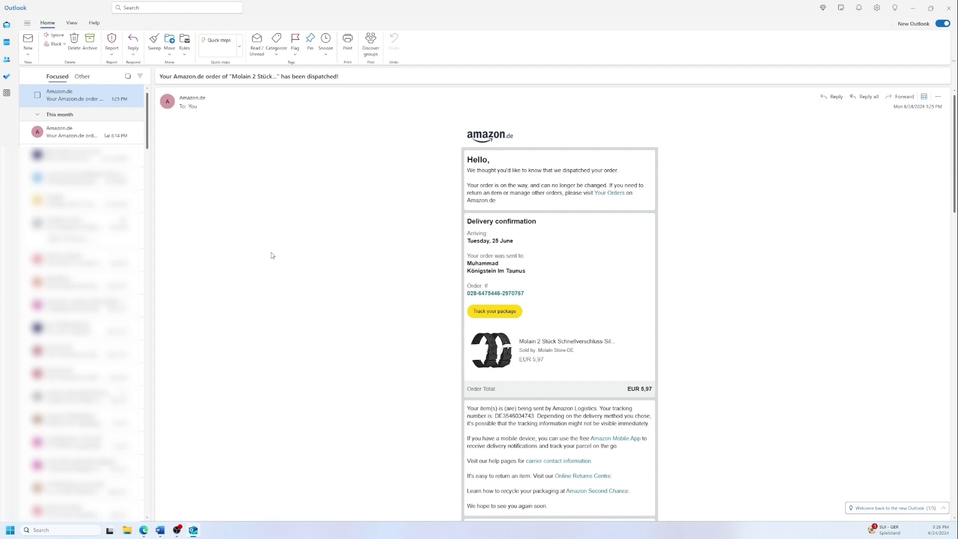